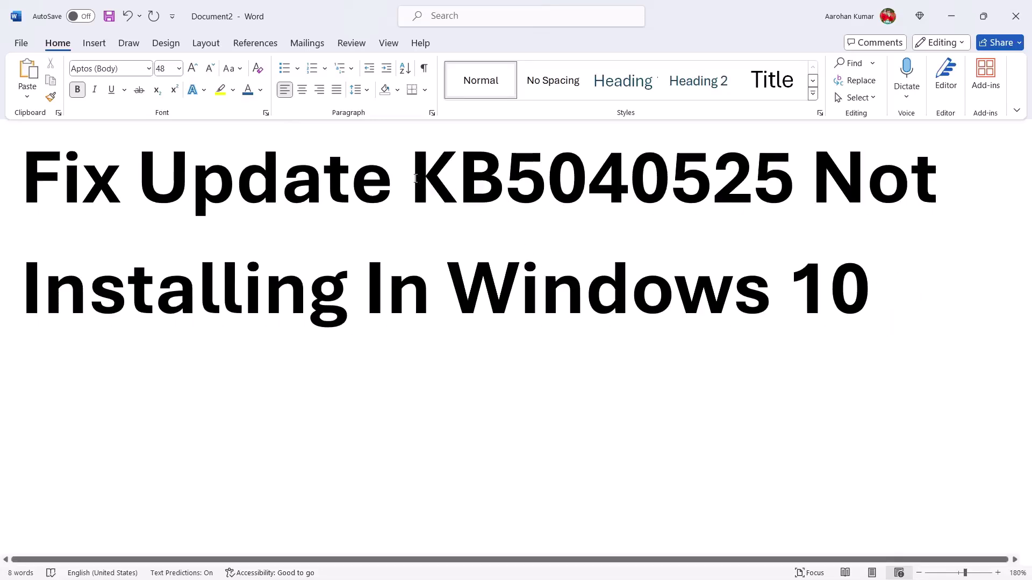
Highlight KB5040525 and 'Windows 10' in the title, then switch to the 'Fix Update KB5015807' document.
{"action": "left_click_drag", "start_coordinate": [415, 178], "coordinate": [788, 194]}
{"action": "double_click", "coordinate": [788, 196]}
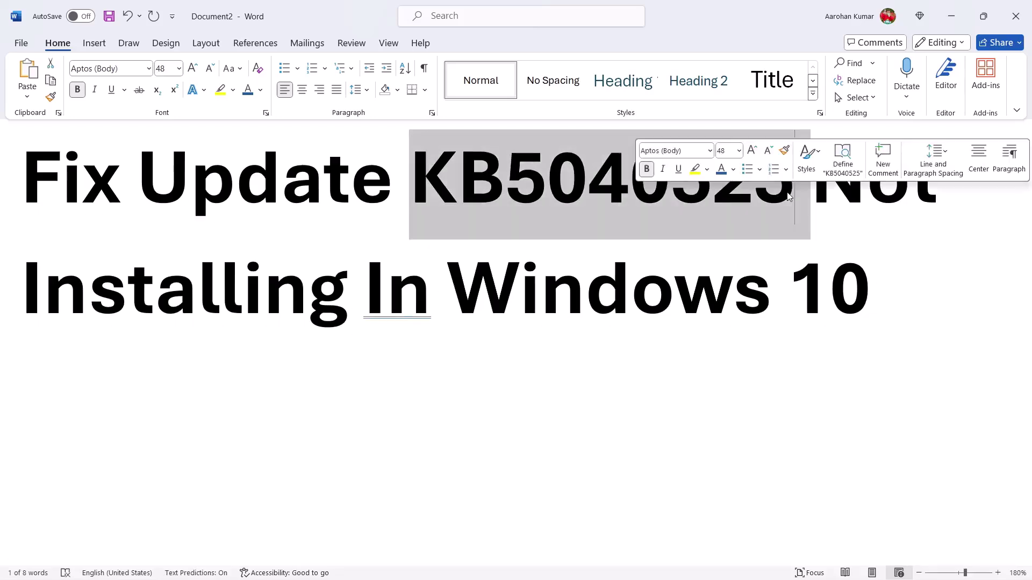
{"action": "left_click", "coordinate": [788, 196]}
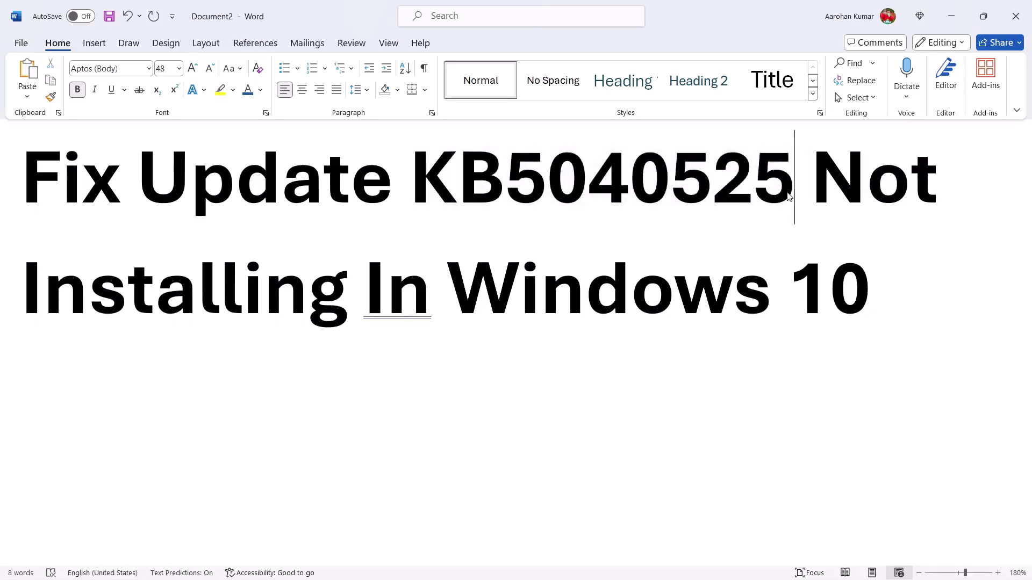
{"action": "left_click_drag", "start_coordinate": [447, 290], "coordinate": [913, 295]}
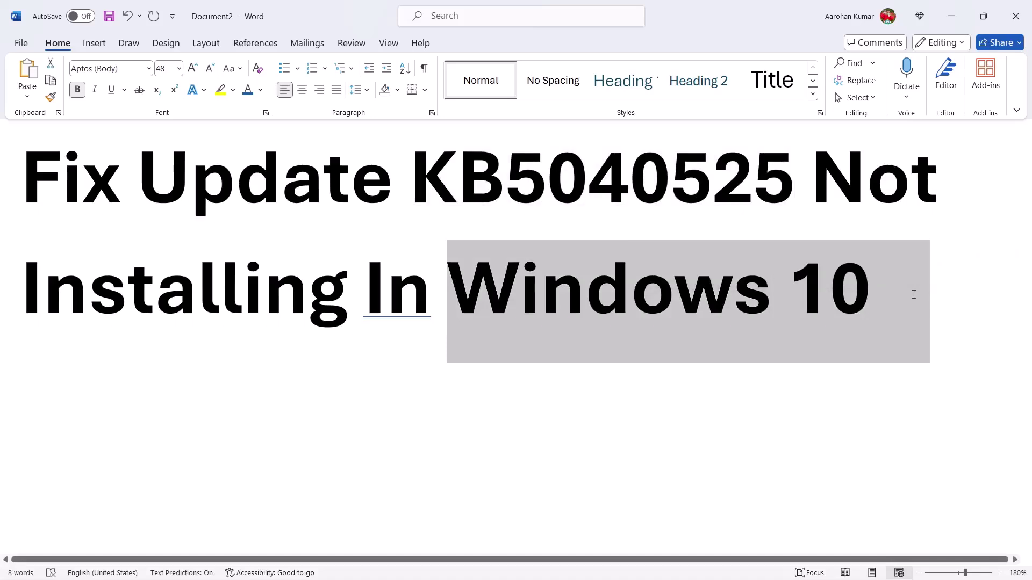
{"action": "left_click", "coordinate": [914, 294]}
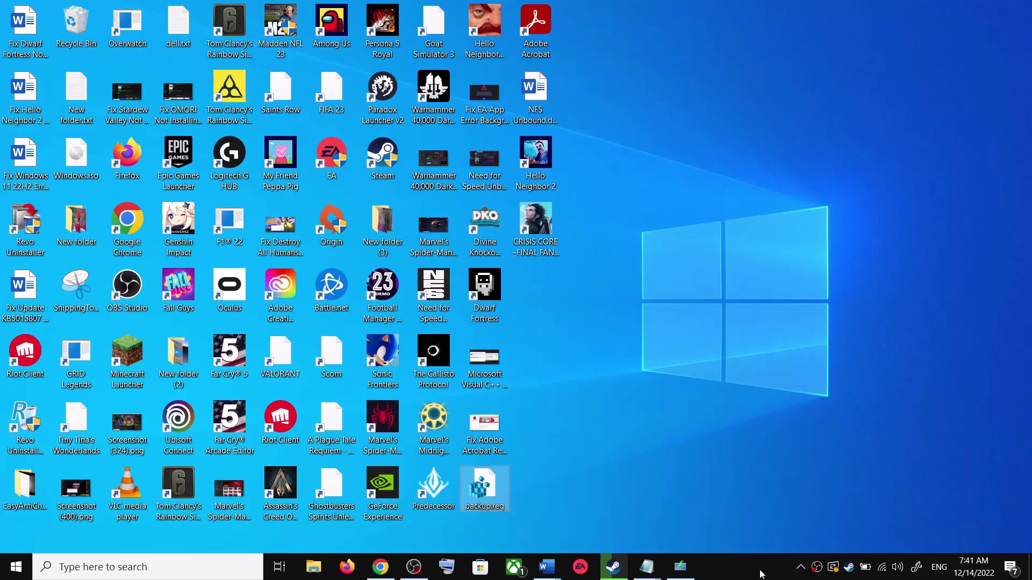
{"action": "mouse_move", "coordinate": [546, 567]}
{"action": "left_click", "coordinate": [591, 530]}
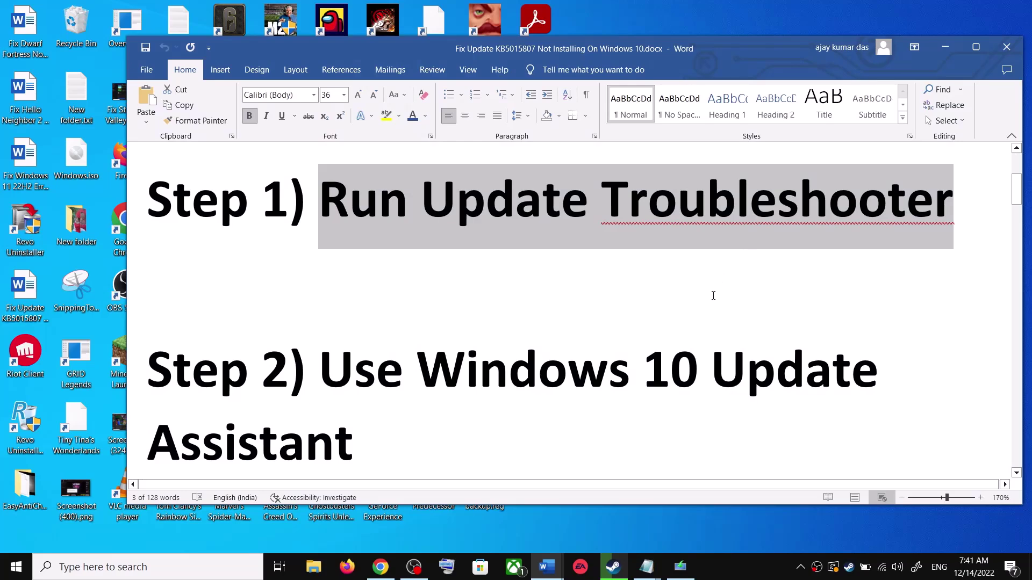
In Settings, go to Update & Security > Troubleshoot > Additional troubleshooters and expand Windows Update.
{"action": "key", "text": "super+i"}
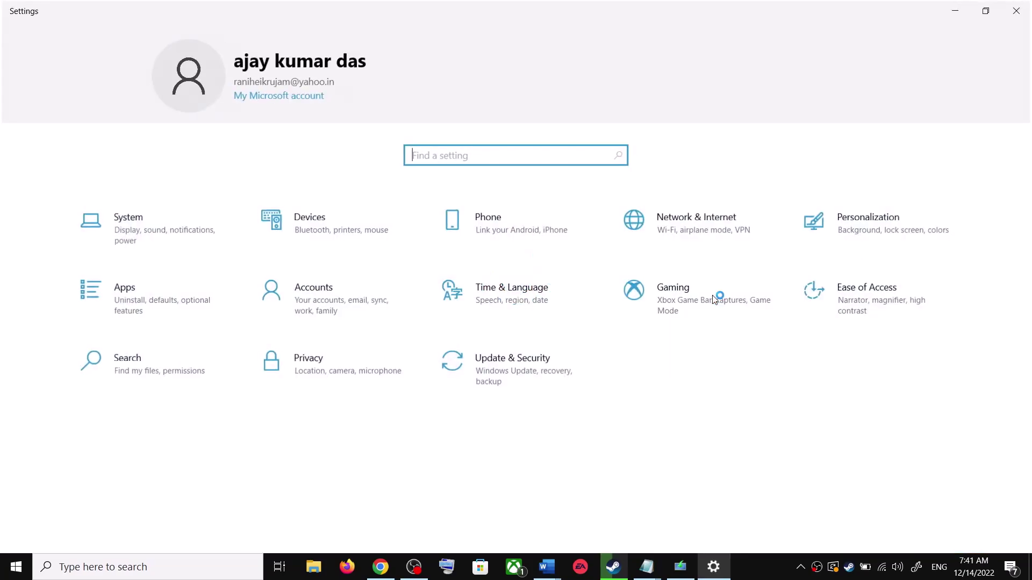
{"action": "left_click", "coordinate": [550, 367]}
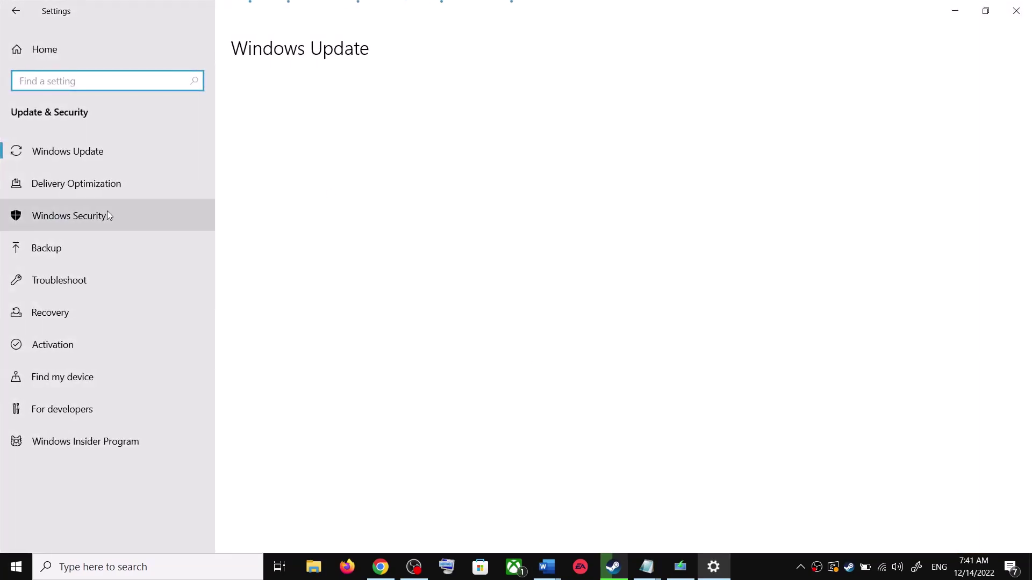
{"action": "left_click", "coordinate": [82, 280]}
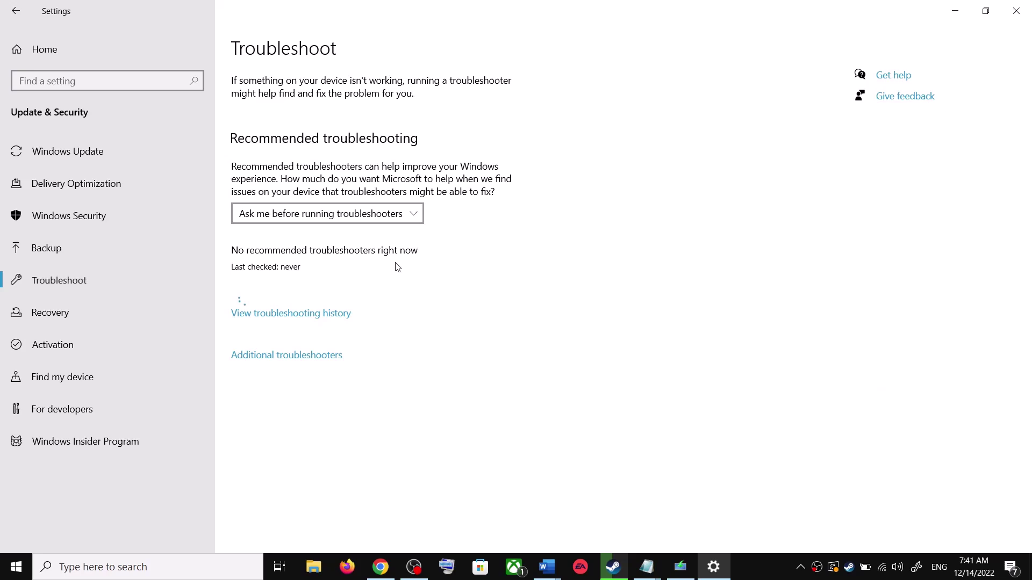
{"action": "left_click", "coordinate": [297, 357]}
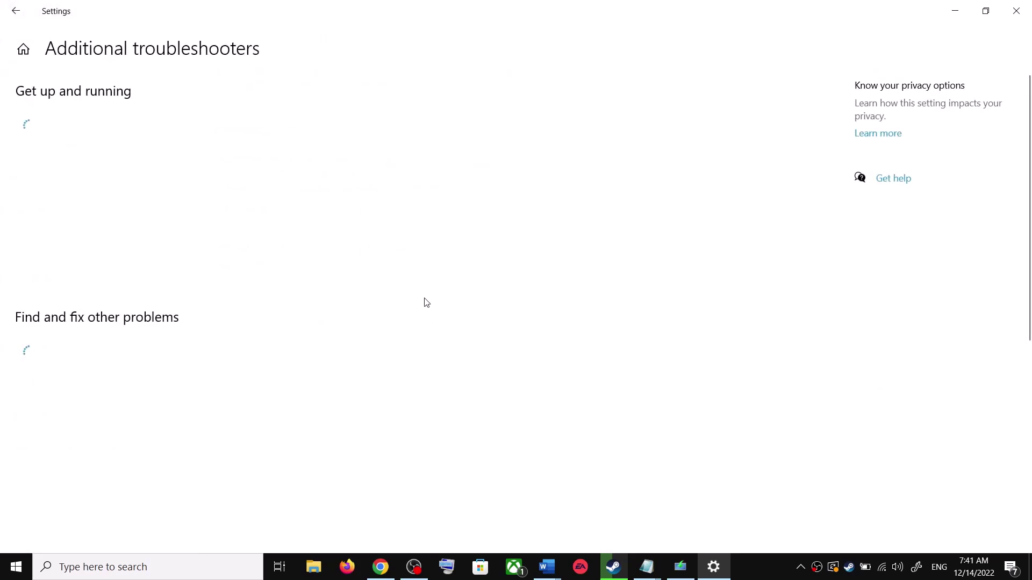
{"action": "left_click", "coordinate": [127, 273]}
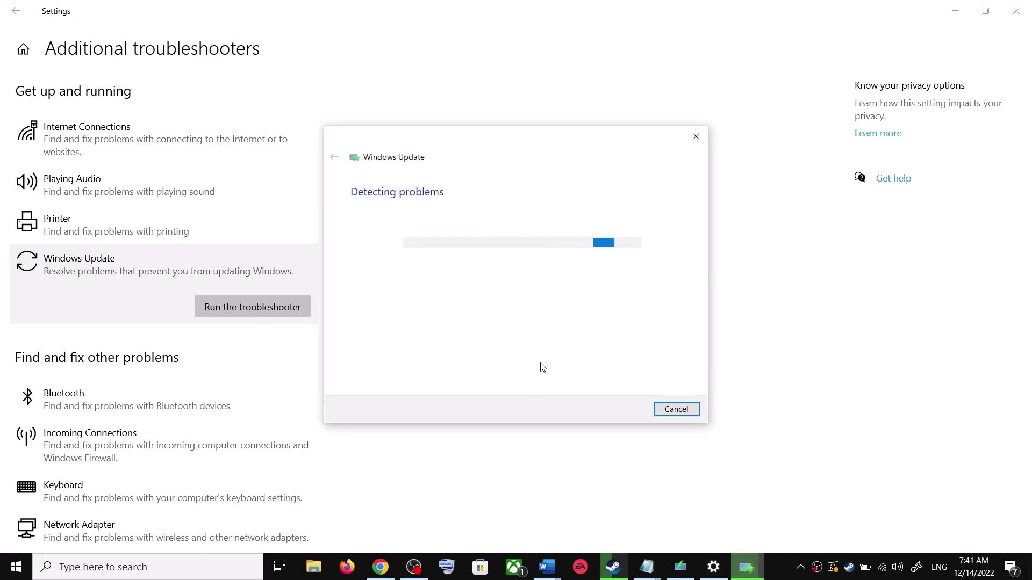
Check the Start menu power options without choosing one, then return to Settings.
{"action": "left_click", "coordinate": [5, 530]}
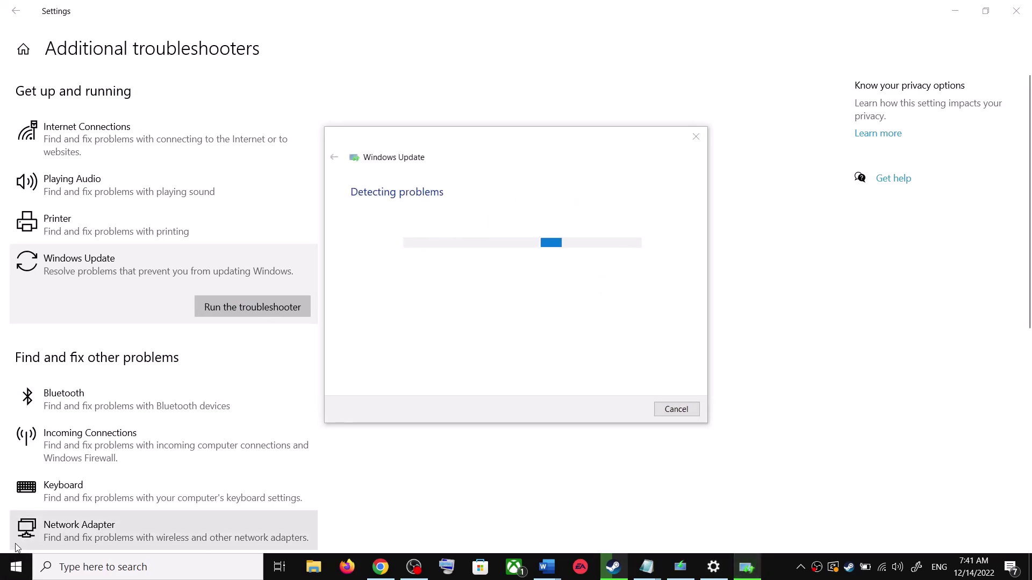
{"action": "left_click", "coordinate": [16, 567]}
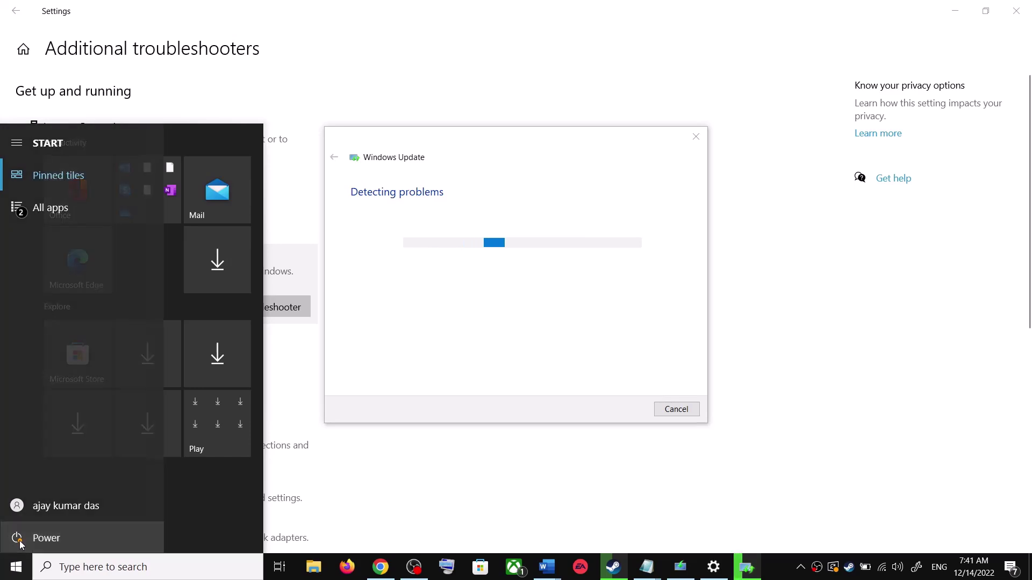
{"action": "left_click", "coordinate": [33, 534]}
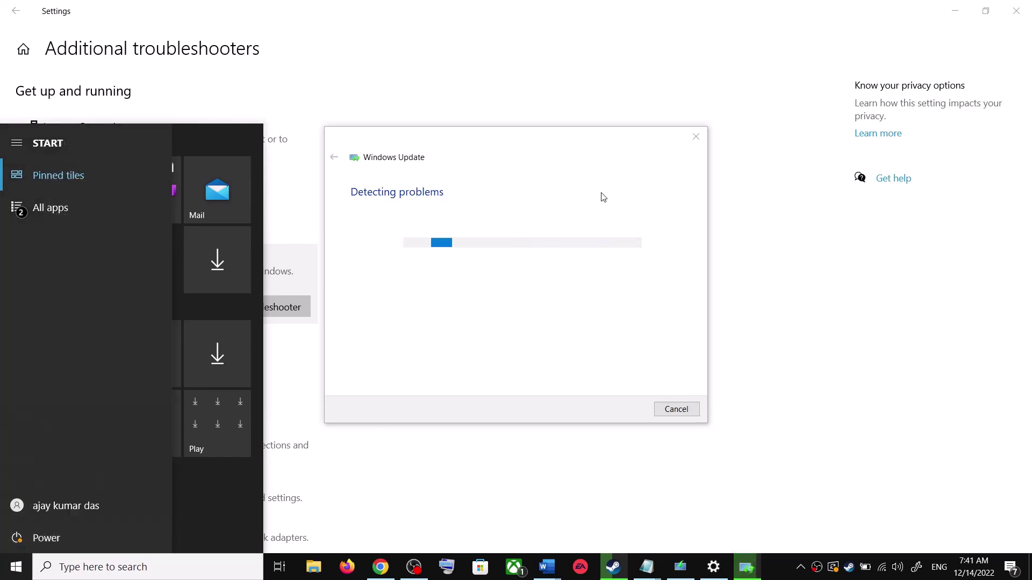
{"action": "left_click", "coordinate": [623, 204]}
{"action": "left_click", "coordinate": [790, 229]}
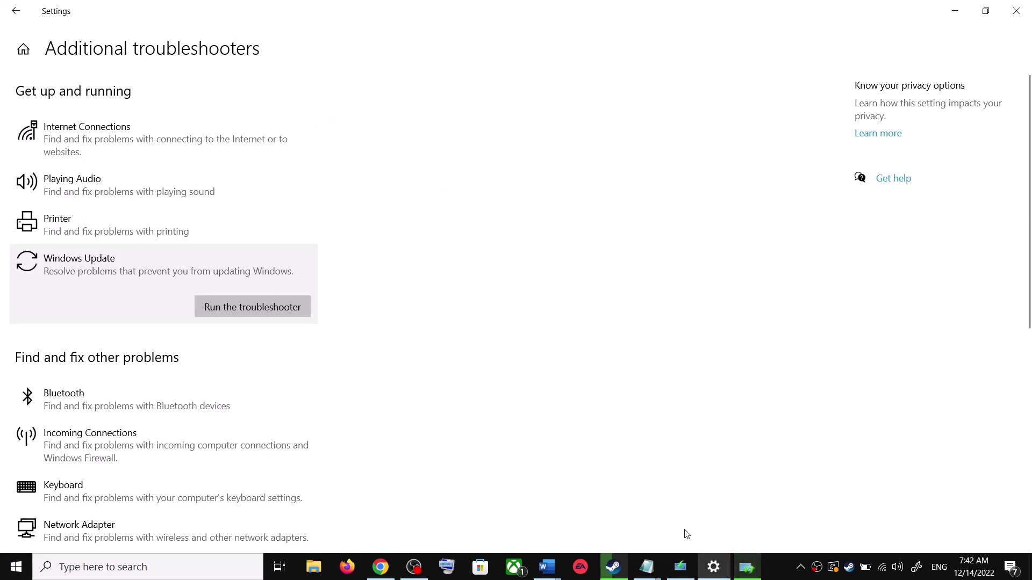
In the KB5015807 document, select the Step 2 microsoft.com/en-us/software-download/windows10 link.
{"action": "left_click", "coordinate": [546, 567]}
{"action": "left_click", "coordinate": [666, 505]}
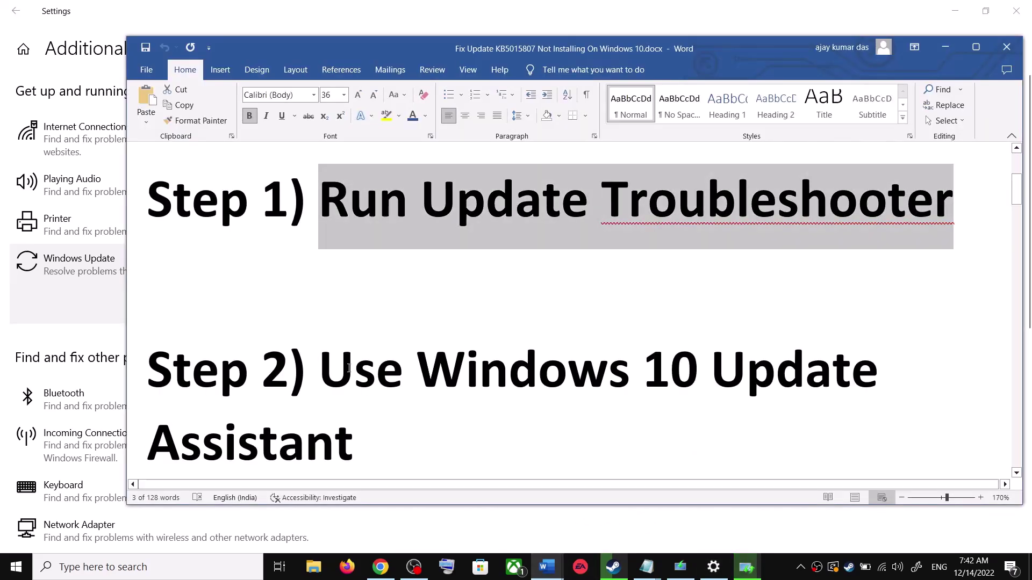
{"action": "scroll", "coordinate": [348, 369], "scroll_direction": "down", "scroll_amount": 1}
{"action": "left_click_drag", "start_coordinate": [319, 312], "coordinate": [356, 398]}
{"action": "scroll", "coordinate": [360, 401], "scroll_direction": "down", "scroll_amount": 1}
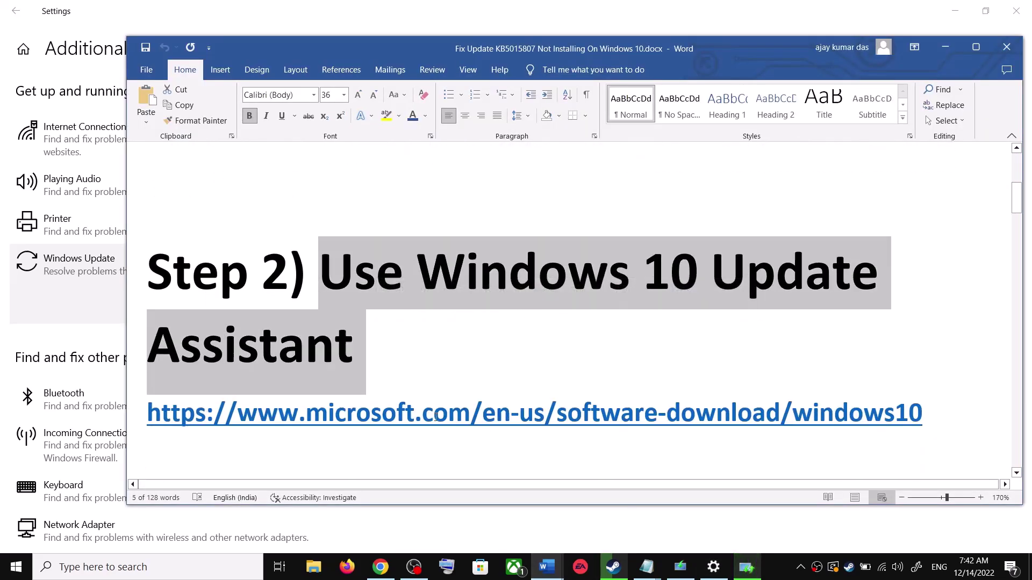
{"action": "left_click", "coordinate": [927, 400]}
{"action": "triple_click", "coordinate": [607, 402]}
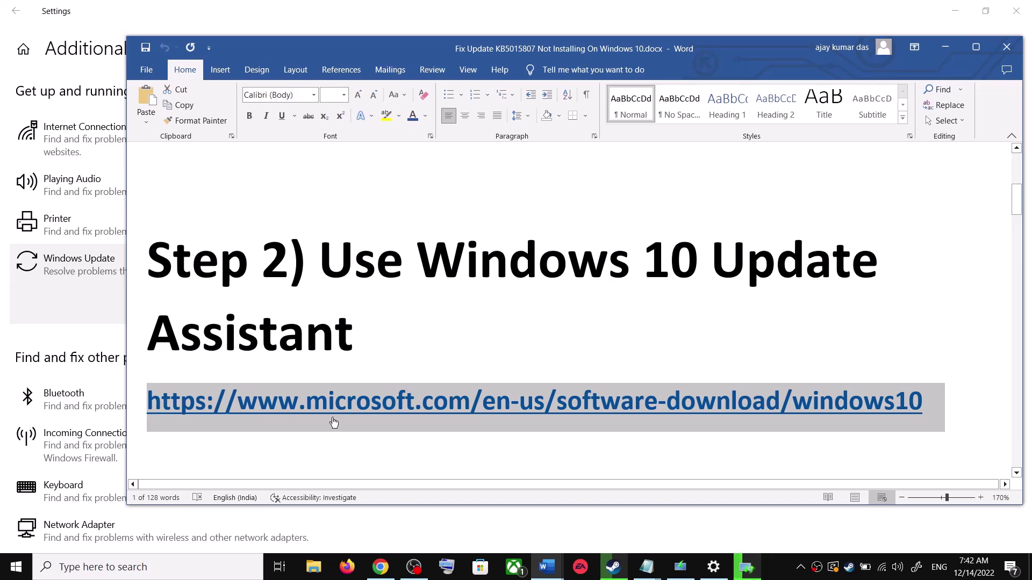
Download the Windows 10 Update Assistant from the Download Windows 10 page.
{"action": "left_click", "coordinate": [389, 573]}
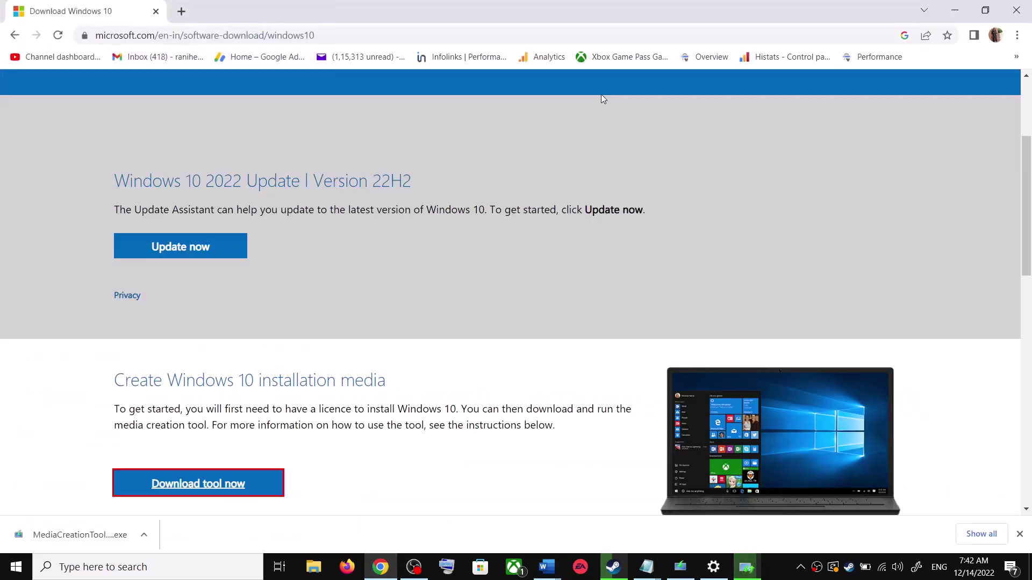
{"action": "scroll", "coordinate": [227, 297], "scroll_direction": "up", "scroll_amount": 3}
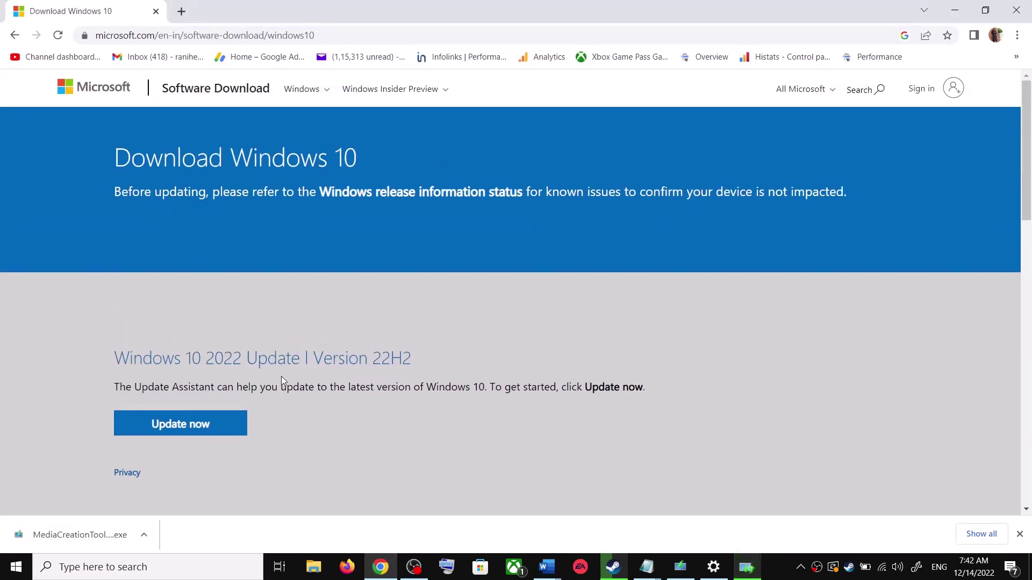
{"action": "left_click_drag", "start_coordinate": [133, 388], "coordinate": [213, 387]}
{"action": "left_click", "coordinate": [203, 424]}
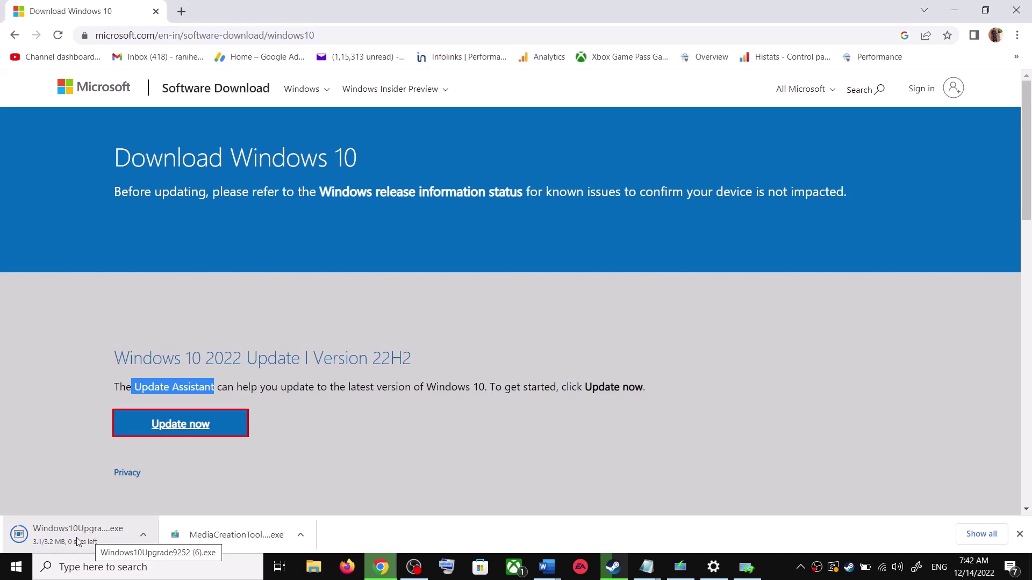
Run the downloaded Windows10Upgrade installer and close the Update Assistant.
{"action": "left_click", "coordinate": [65, 535]}
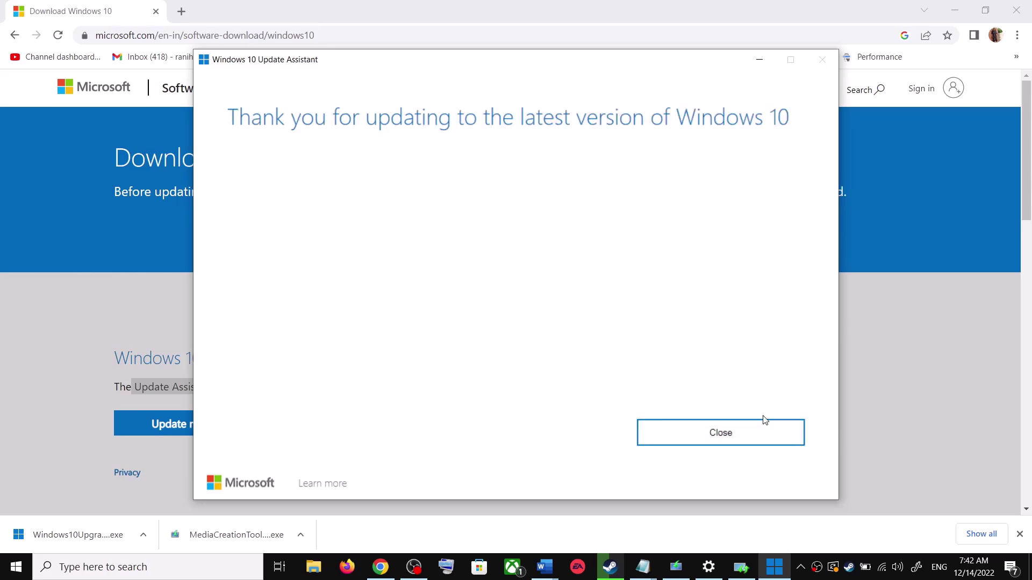
{"action": "left_click", "coordinate": [750, 434]}
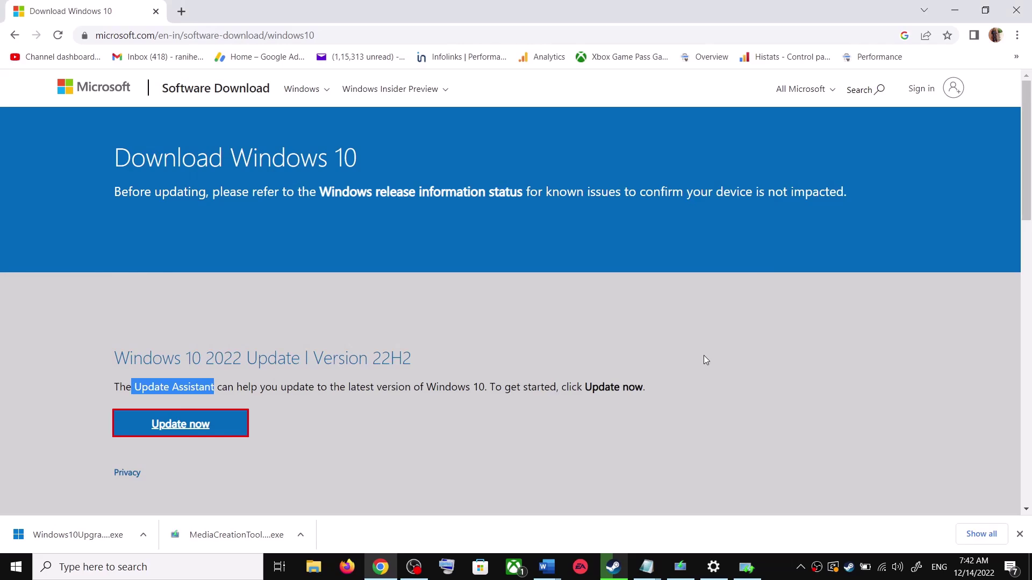
{"action": "left_click", "coordinate": [546, 567]}
Copy the Step 3 commands from 'SC config trustedinstaller start=auto' through 'net start appidsvc'.
{"action": "left_click", "coordinate": [642, 535]}
{"action": "scroll", "coordinate": [424, 358], "scroll_direction": "down", "scroll_amount": 4}
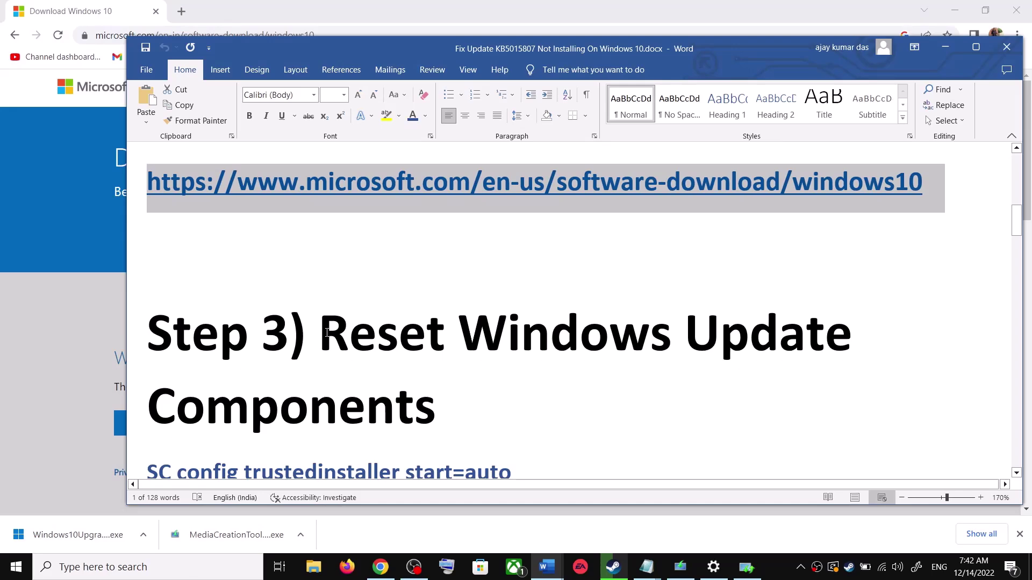
{"action": "left_click_drag", "start_coordinate": [321, 333], "coordinate": [437, 411]}
{"action": "scroll", "coordinate": [451, 380], "scroll_direction": "down", "scroll_amount": 3}
{"action": "left_click", "coordinate": [149, 360]}
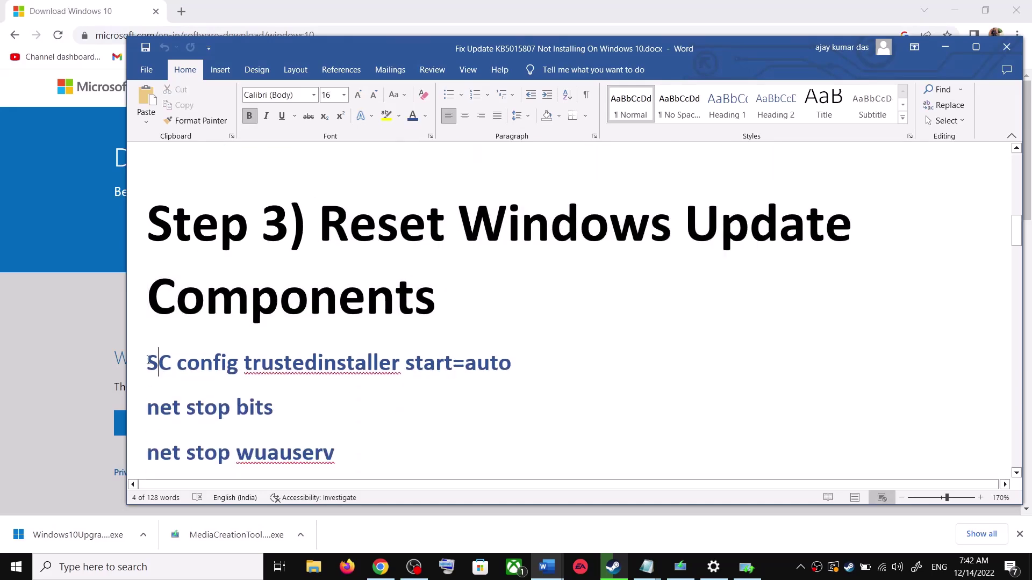
{"action": "left_click_drag", "start_coordinate": [149, 360], "coordinate": [333, 436]}
{"action": "scroll", "coordinate": [332, 376], "scroll_direction": "down", "scroll_amount": 1}
{"action": "right_click", "coordinate": [275, 302]}
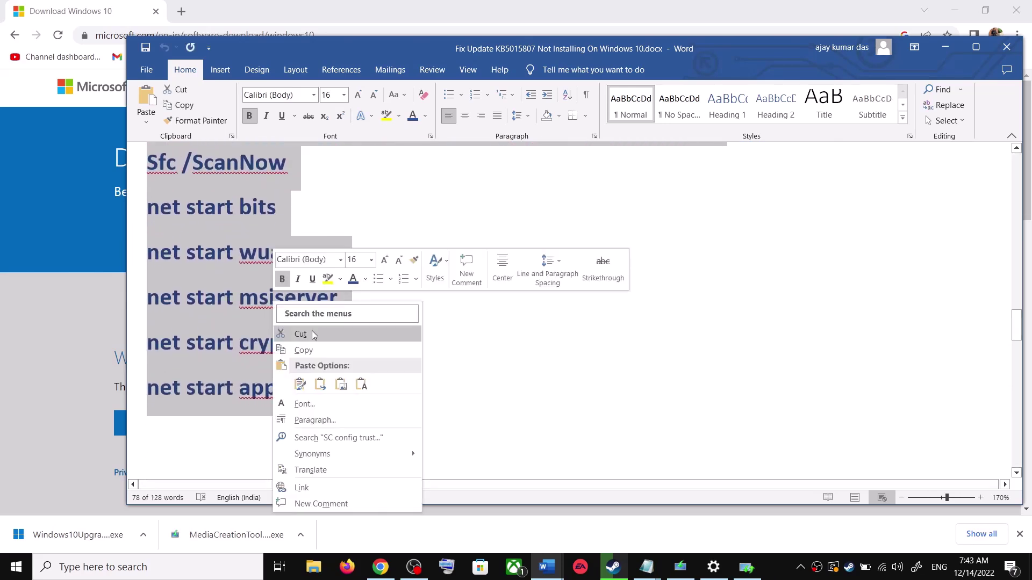
{"action": "left_click", "coordinate": [315, 350]}
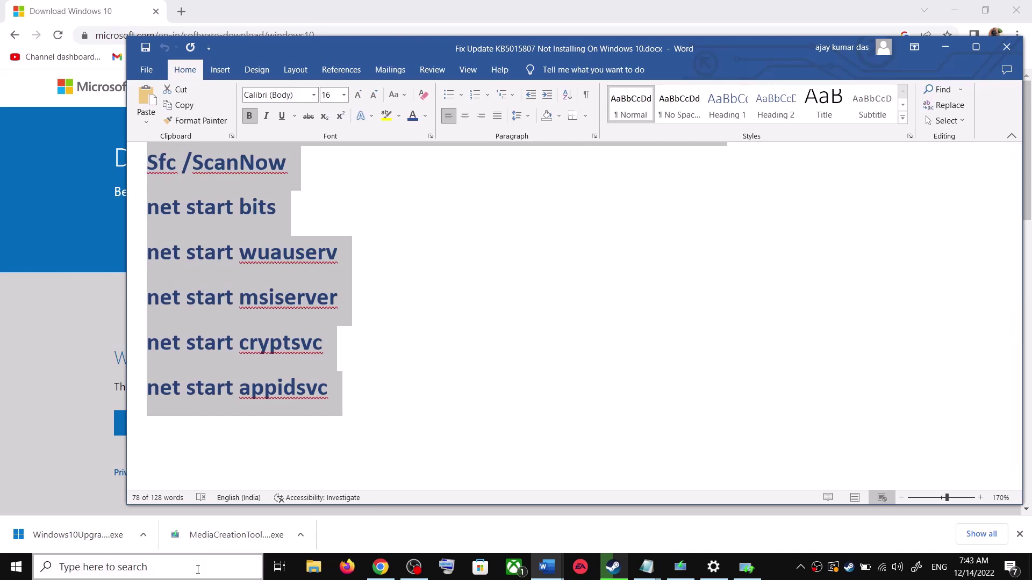
Open Notepad and paste the copied reset commands into a new file.
{"action": "left_click", "coordinate": [181, 576]}
{"action": "type", "text": "ote"}
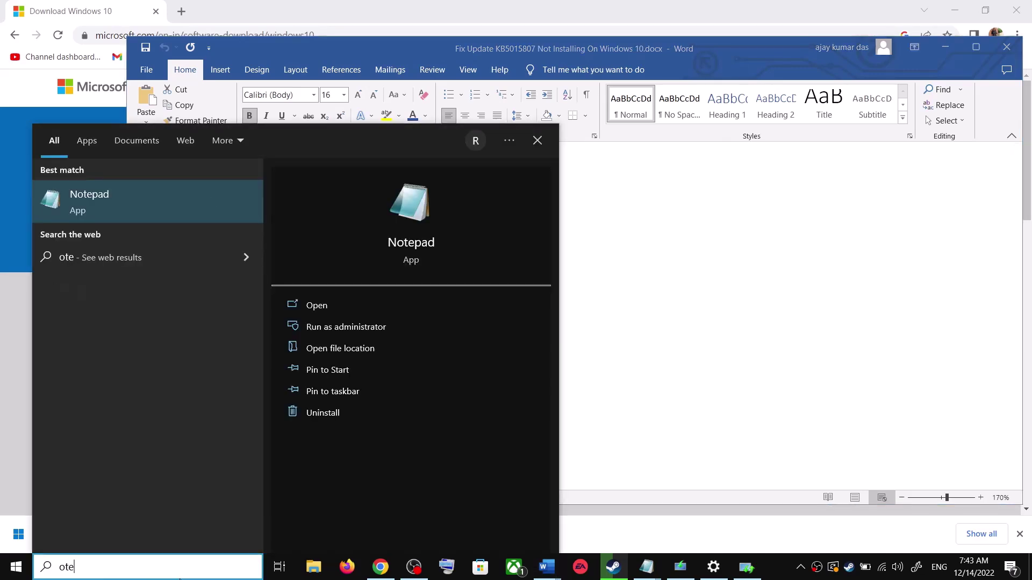
{"action": "left_click", "coordinate": [173, 190]}
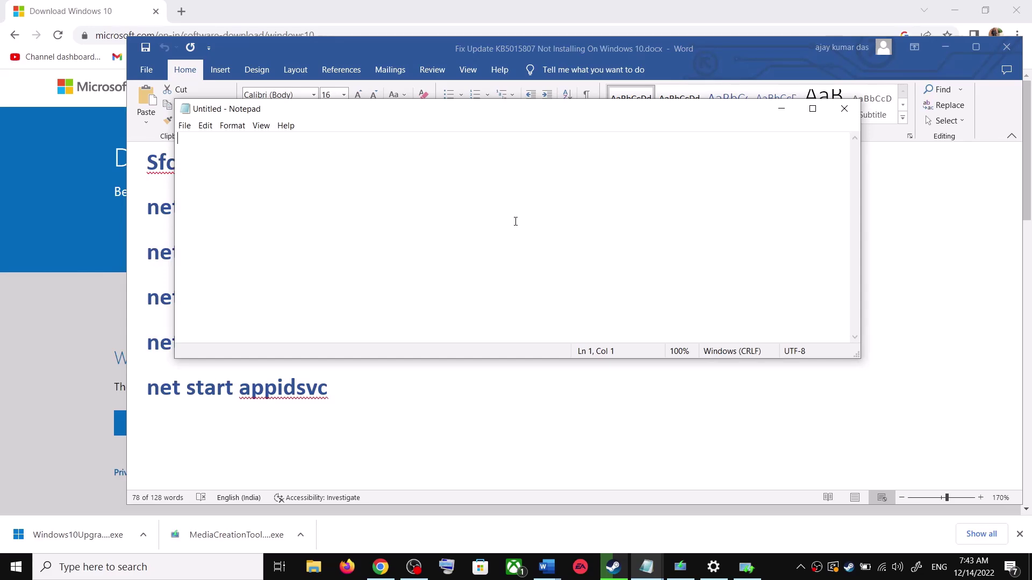
{"action": "type", "text": "SC config trustedinstaller start=auto net stop bits net stop wuauserv net stop msiserver net stop cryptsvc net stop appidsvc Ren %Systemroot%\\SoftwareDistribution SoftwareDistribution.old Ren %Systemroot%\\System32\\catroot2 catroot2.old regsvr32.exe /s atl.dll regsvr32.exe /s urlmon.dll regsvr32.exe /s mshtml.dll netsh winsock reset netsh winsock reset proxy rundll32.exe pnpclean.dll,RunDLL_PnpClean /DRIVERS /MAXCLEAN dism /Online /Cleanup-image /ScanHealth dism /Online /Cleanup-image /CheckHealth dism /Online /Cleanup-image /RestoreHealth dism /Online /Cleanup-image /StartComponentCleanup sfc /scannow net start bits net start wuauserv net start msiserver net start cryptsvc net start appidsvc"}
{"action": "scroll", "coordinate": [317, 250], "scroll_direction": "up", "scroll_amount": 3}
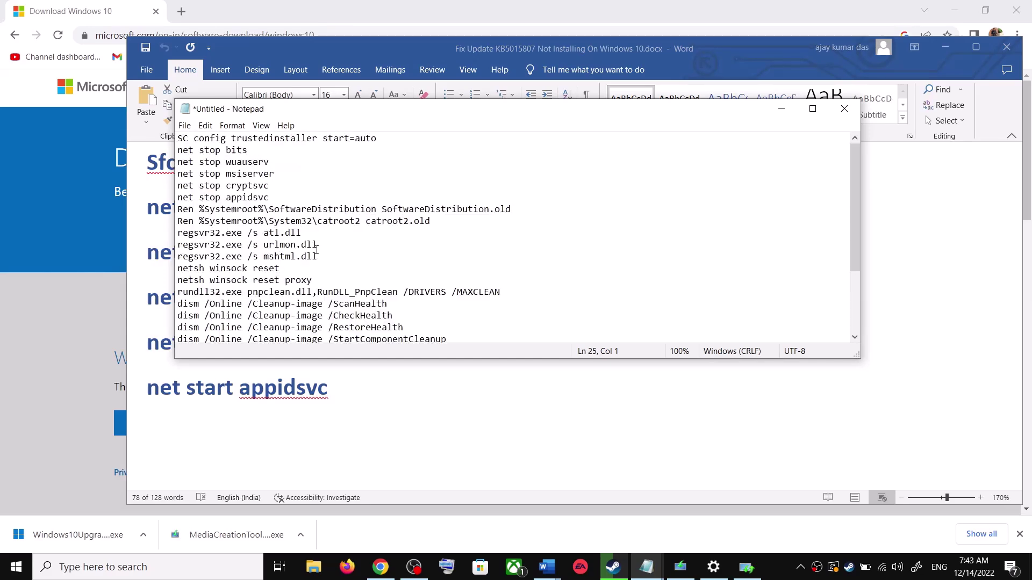
Start saving the file with Save As, choosing the Desktop as the location.
{"action": "left_click", "coordinate": [184, 125]}
{"action": "left_click", "coordinate": [272, 197]}
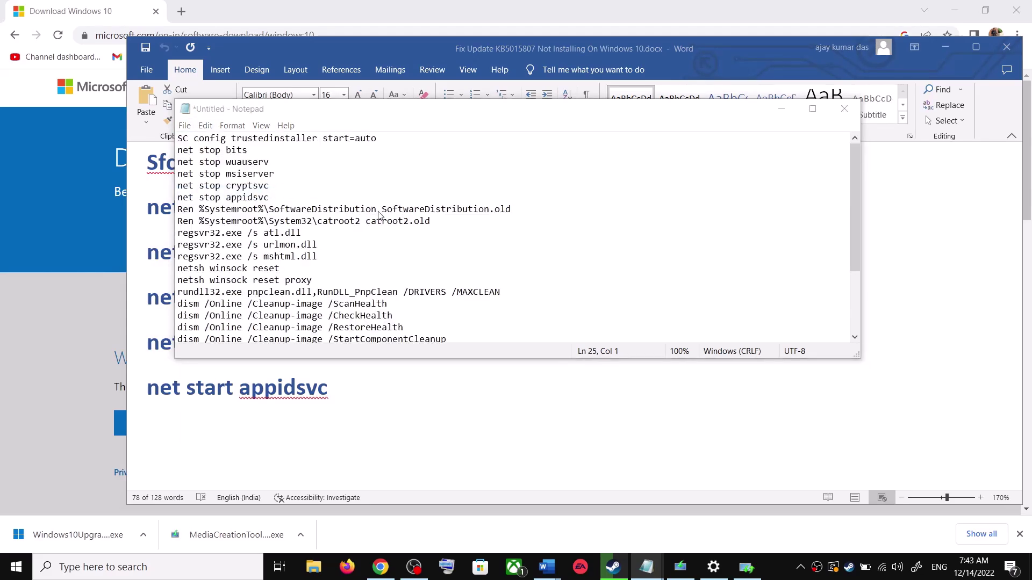
{"action": "left_click", "coordinate": [239, 252]}
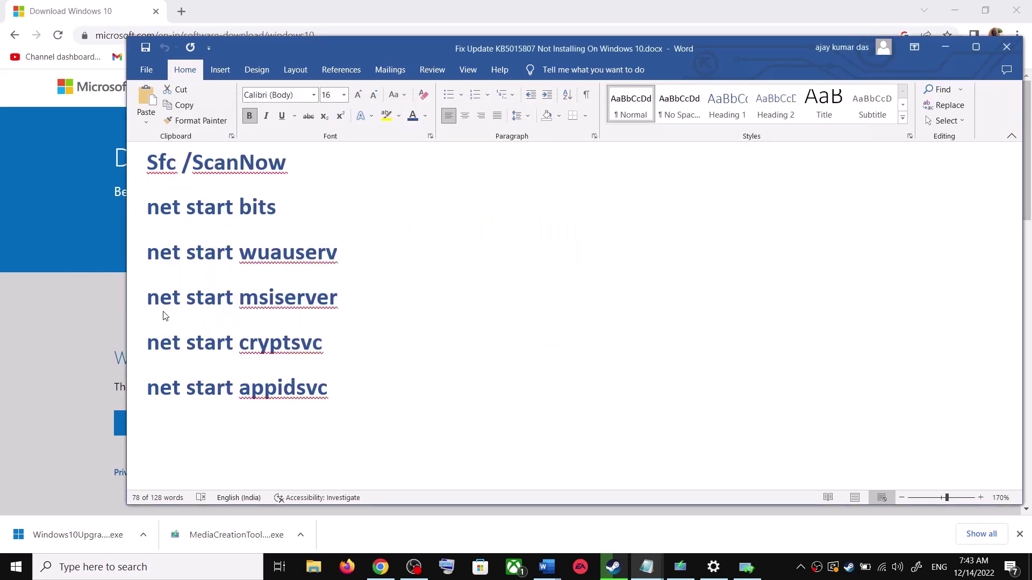
{"action": "scroll", "coordinate": [275, 335], "scroll_direction": "down", "scroll_amount": 4}
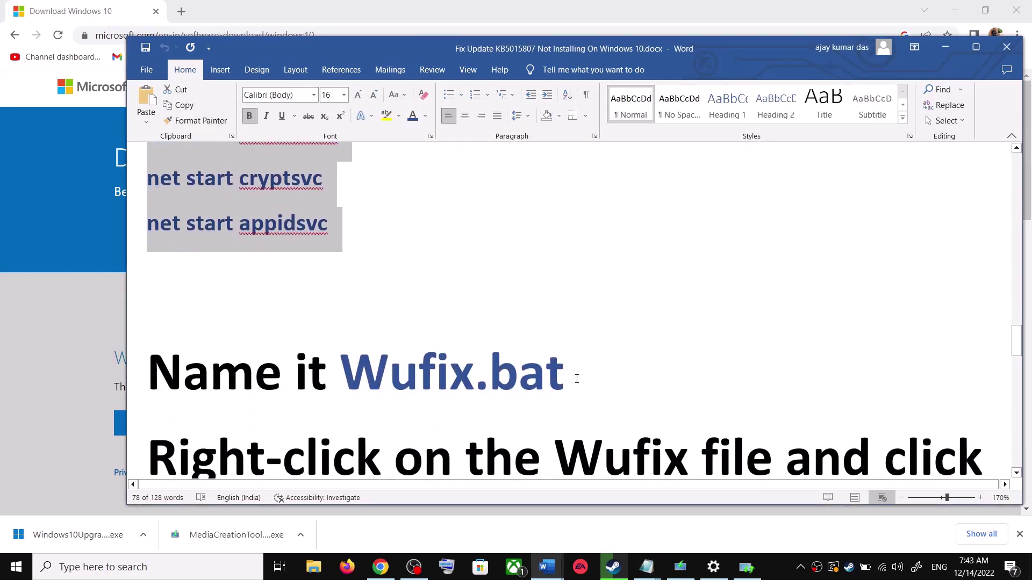
Save the script to the Desktop as Wufix.bat with file type All Files (*.*).
{"action": "left_click_drag", "start_coordinate": [577, 379], "coordinate": [340, 376]}
{"action": "key", "text": "ctrl+c"}
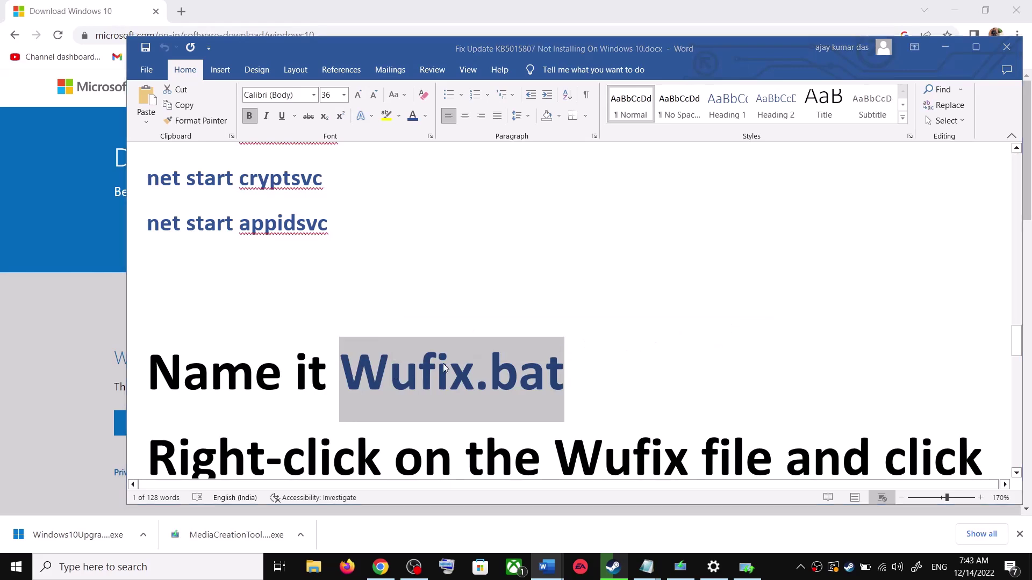
{"action": "key", "text": "alt+Tab"}
{"action": "left_click", "coordinate": [374, 381]}
{"action": "key", "text": "ctrl+v"}
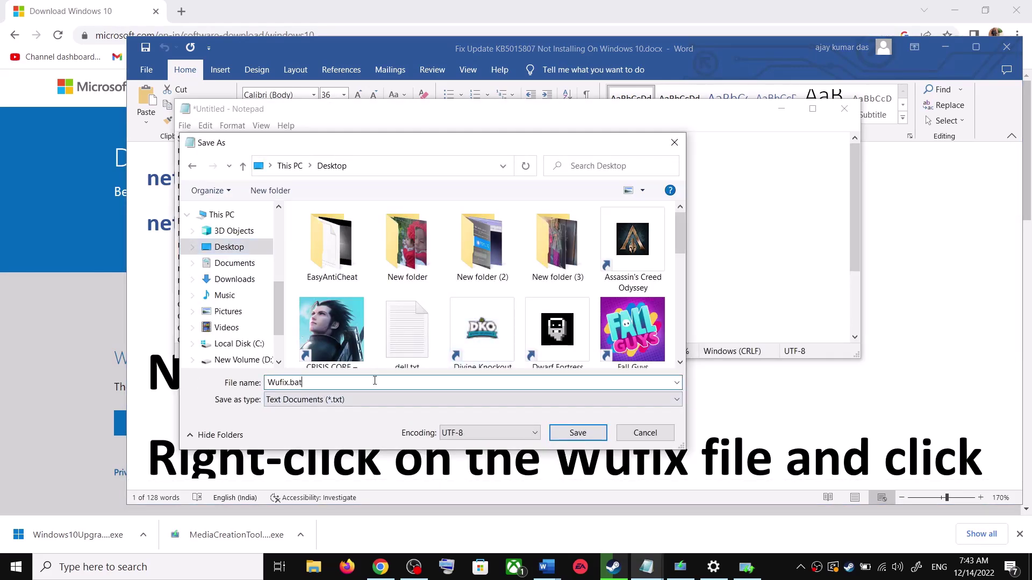
{"action": "left_click", "coordinate": [307, 404]}
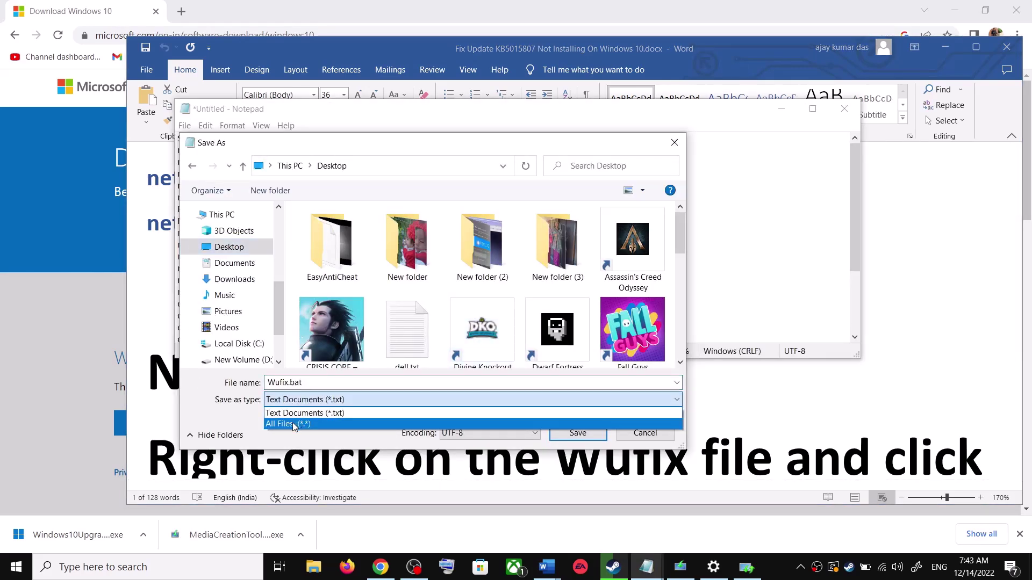
{"action": "left_click", "coordinate": [293, 422]}
{"action": "left_click", "coordinate": [587, 433]}
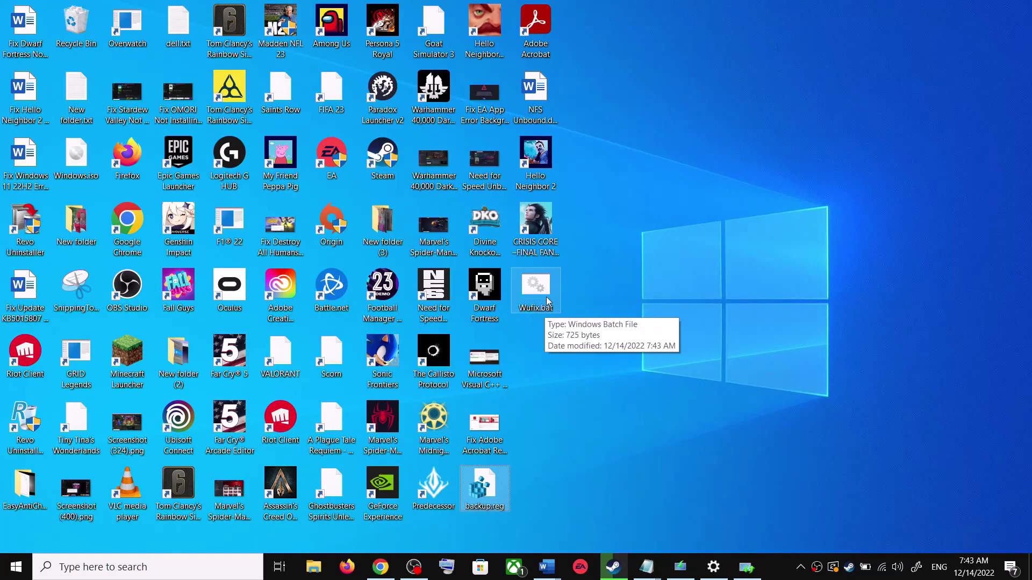
Run Wufix.bat as administrator and move the Command Prompt window to watch its output.
{"action": "left_click", "coordinate": [542, 293]}
{"action": "right_click", "coordinate": [540, 294]}
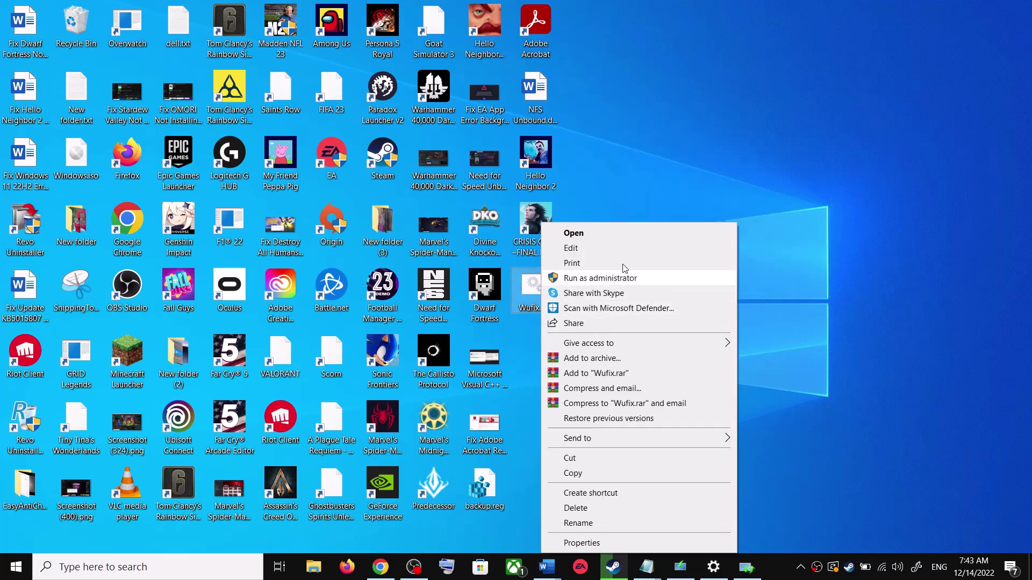
{"action": "left_click", "coordinate": [617, 187]}
{"action": "right_click", "coordinate": [535, 299]}
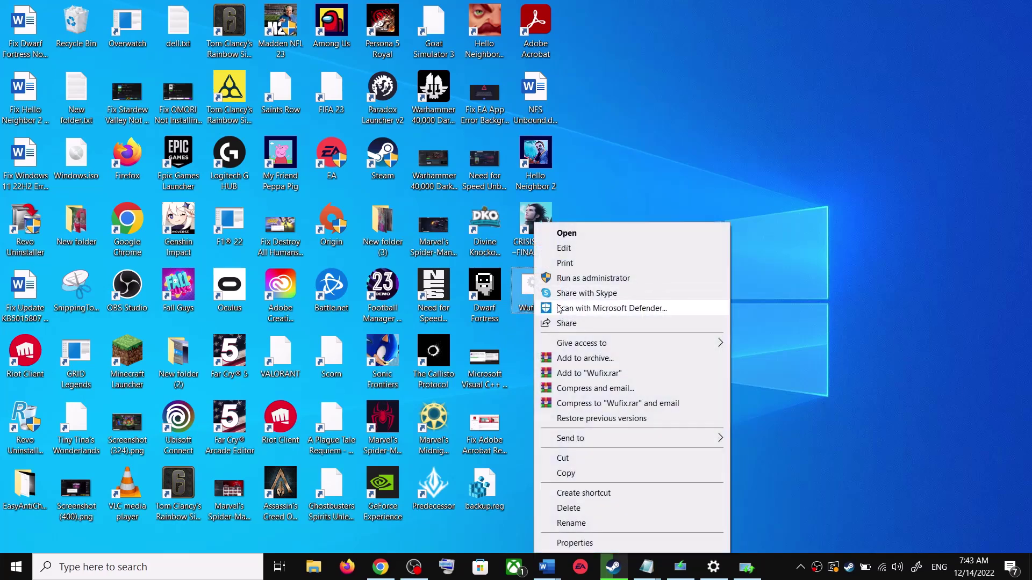
{"action": "left_click", "coordinate": [606, 283]}
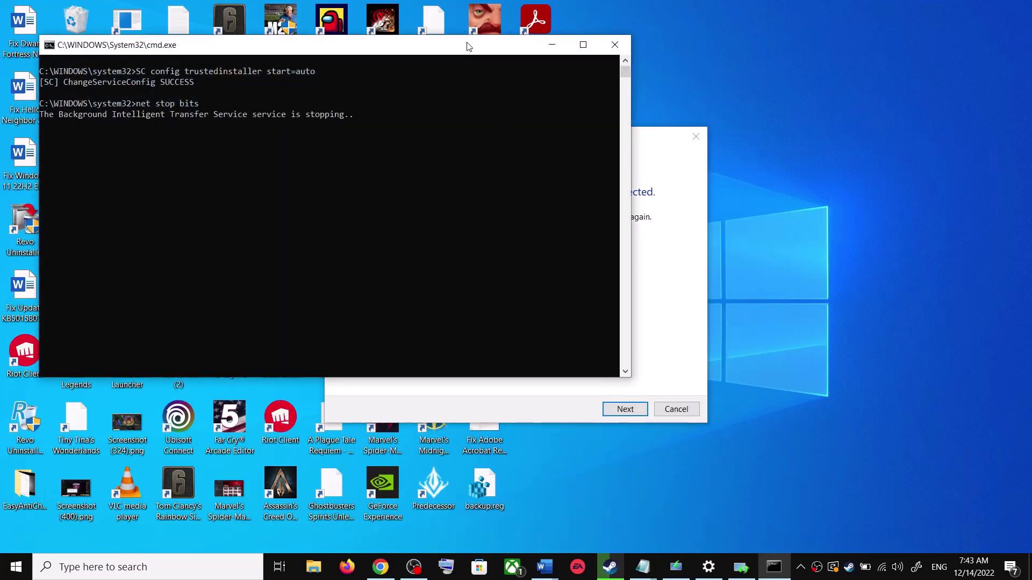
{"action": "left_click_drag", "start_coordinate": [467, 47], "coordinate": [586, 143]}
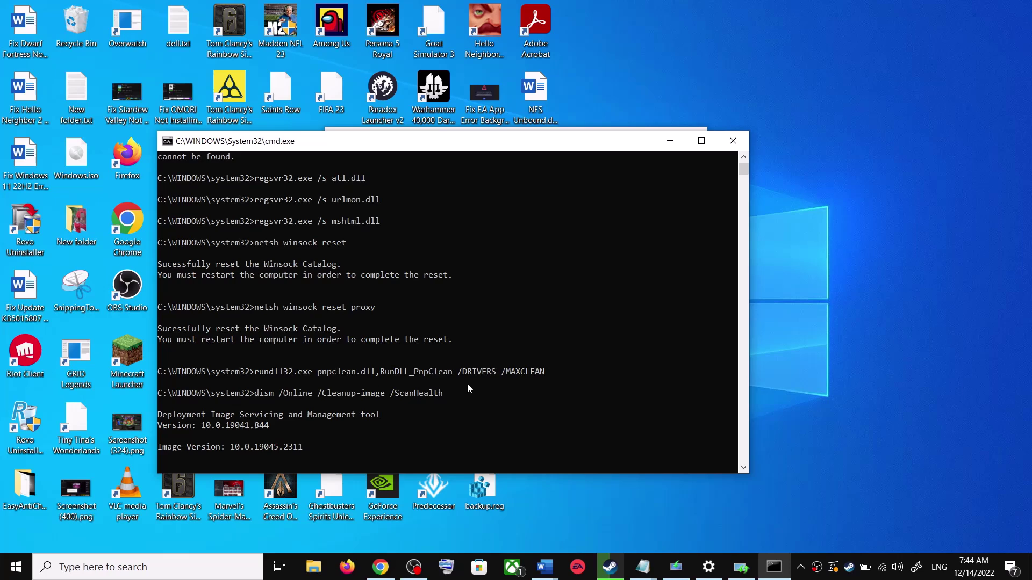
Dismiss the Start menu power options without restarting and close the Settings window.
{"action": "left_click", "coordinate": [16, 567]}
{"action": "left_click", "coordinate": [30, 538]}
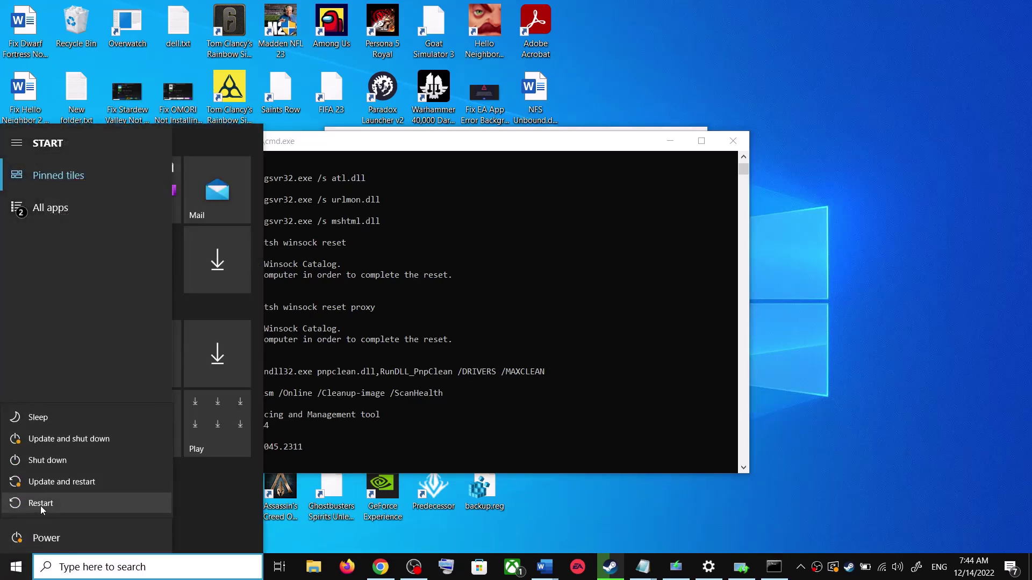
{"action": "left_click", "coordinate": [881, 318]}
{"action": "left_click", "coordinate": [855, 365]}
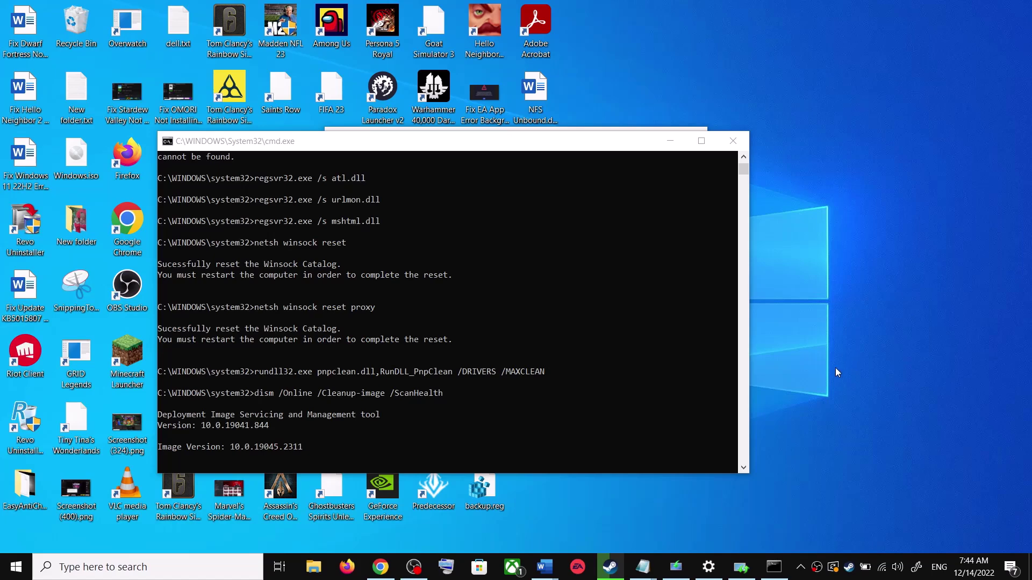
{"action": "right_click", "coordinate": [708, 567]}
{"action": "left_click", "coordinate": [669, 539]}
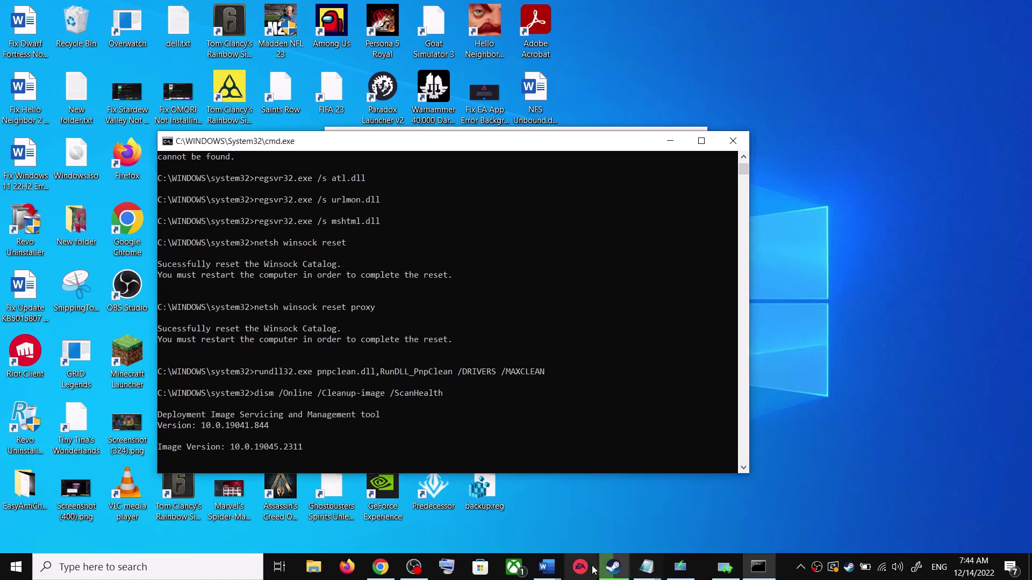
In the Word guide, select the Step 4 heading 'Use Media Creation Tool'.
{"action": "mouse_move", "coordinate": [546, 567]}
{"action": "left_click", "coordinate": [634, 536]}
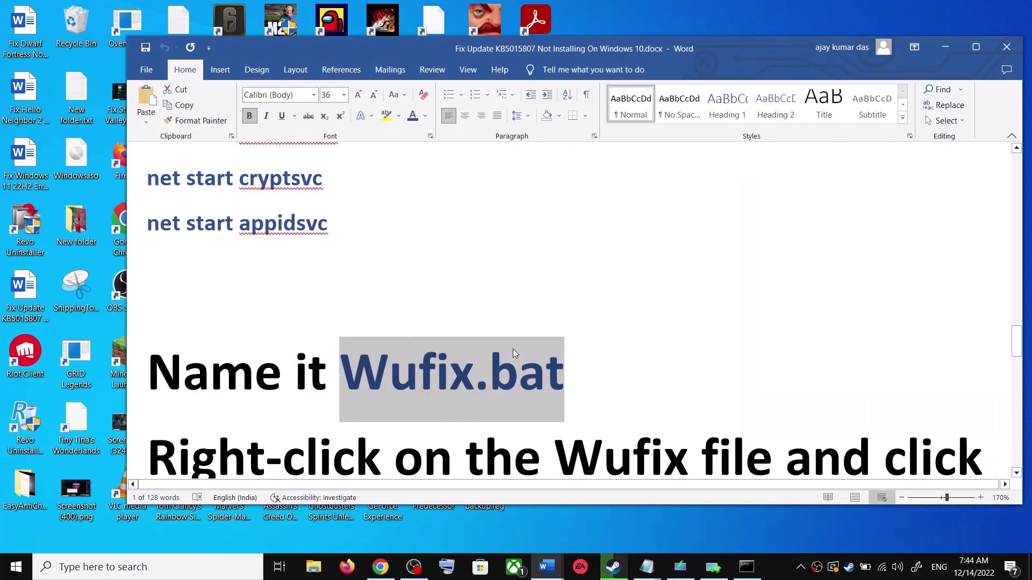
{"action": "scroll", "coordinate": [516, 349], "scroll_direction": "down", "scroll_amount": 2}
{"action": "scroll", "coordinate": [522, 350], "scroll_direction": "down", "scroll_amount": 6}
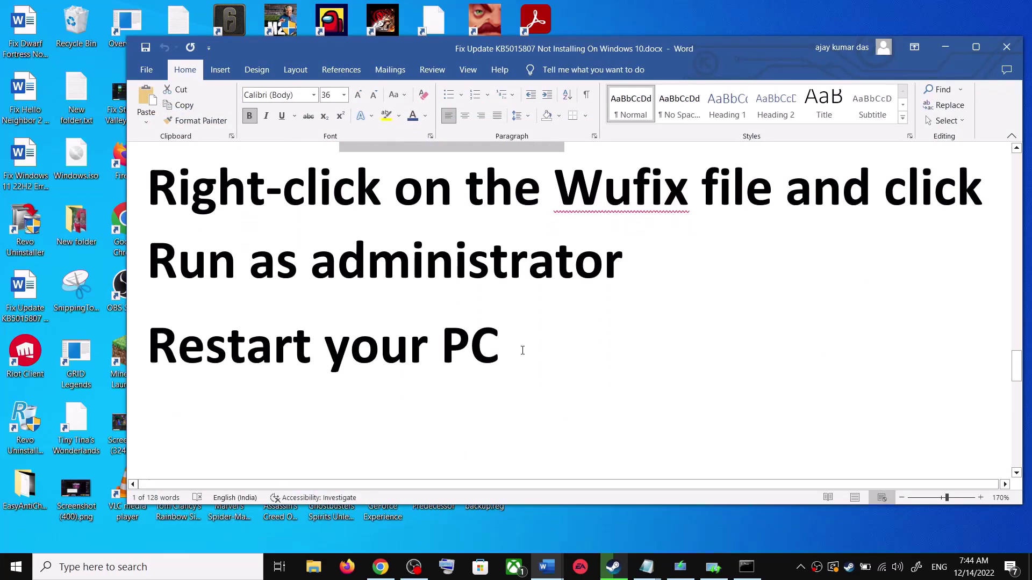
{"action": "triple_click", "coordinate": [520, 350]}
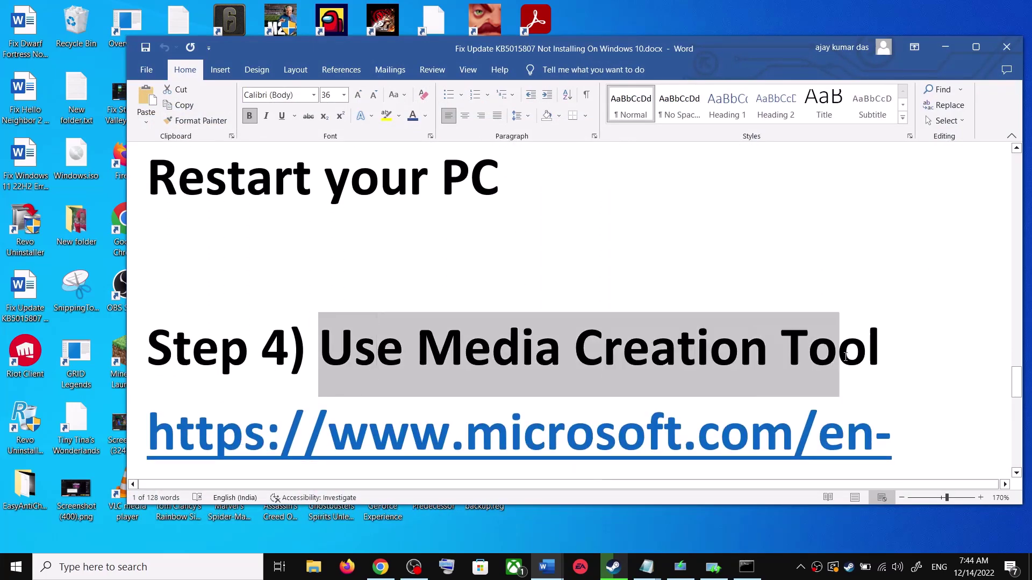
{"action": "scroll", "coordinate": [513, 371], "scroll_direction": "down", "scroll_amount": 1}
{"action": "scroll", "coordinate": [513, 371], "scroll_direction": "down", "scroll_amount": 3}
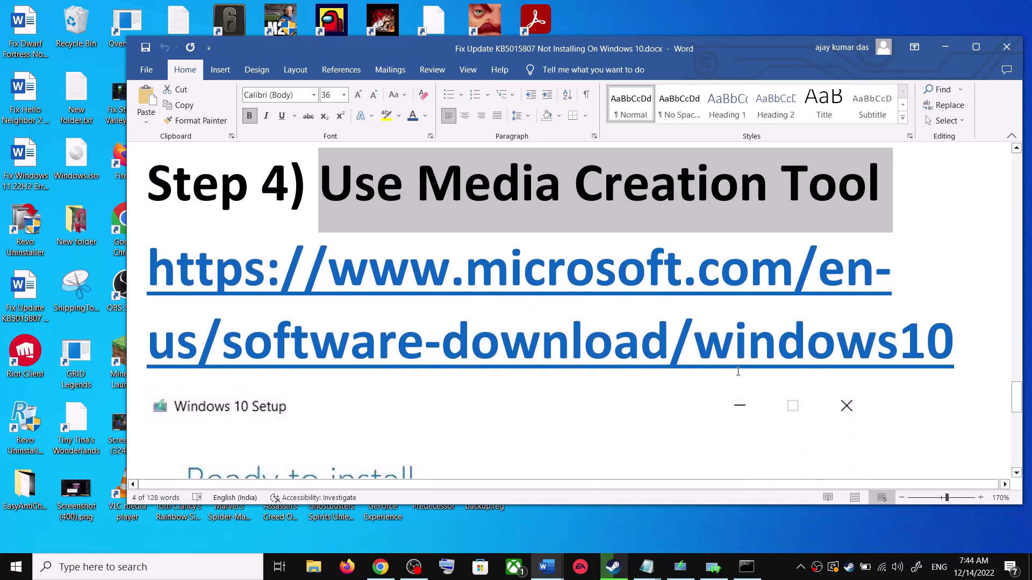
Follow the Step 4 link and download MediaCreationTool.exe with Download tool now.
{"action": "left_click", "coordinate": [590, 337], "text": "ctrl"}
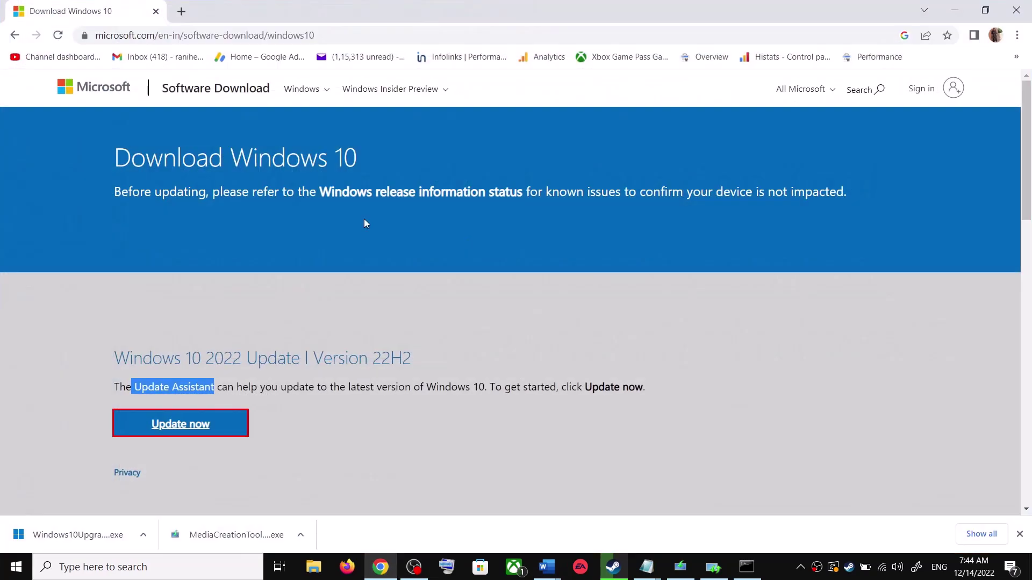
{"action": "scroll", "coordinate": [194, 314], "scroll_direction": "down", "scroll_amount": 5}
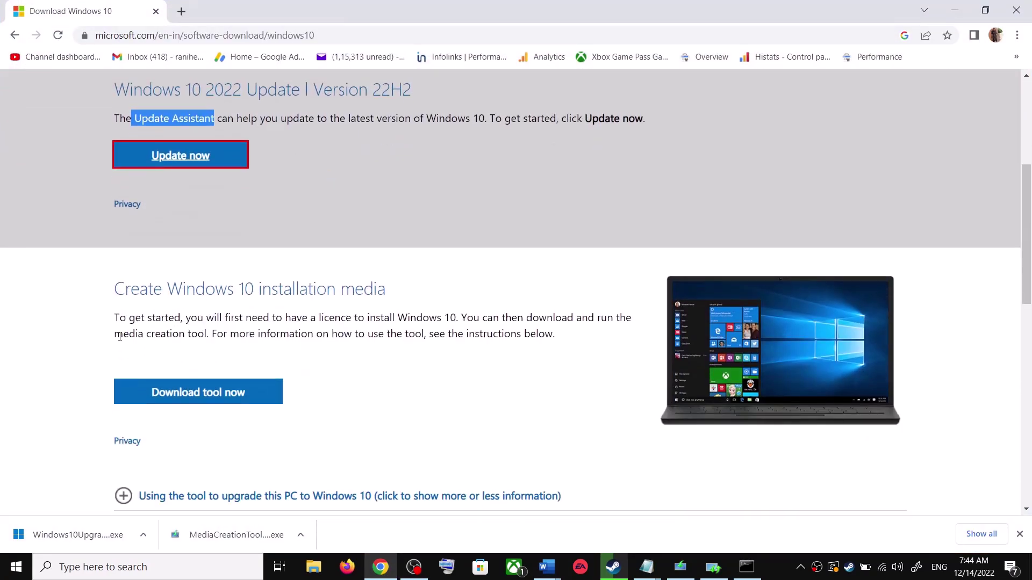
{"action": "left_click_drag", "start_coordinate": [119, 336], "coordinate": [214, 334]}
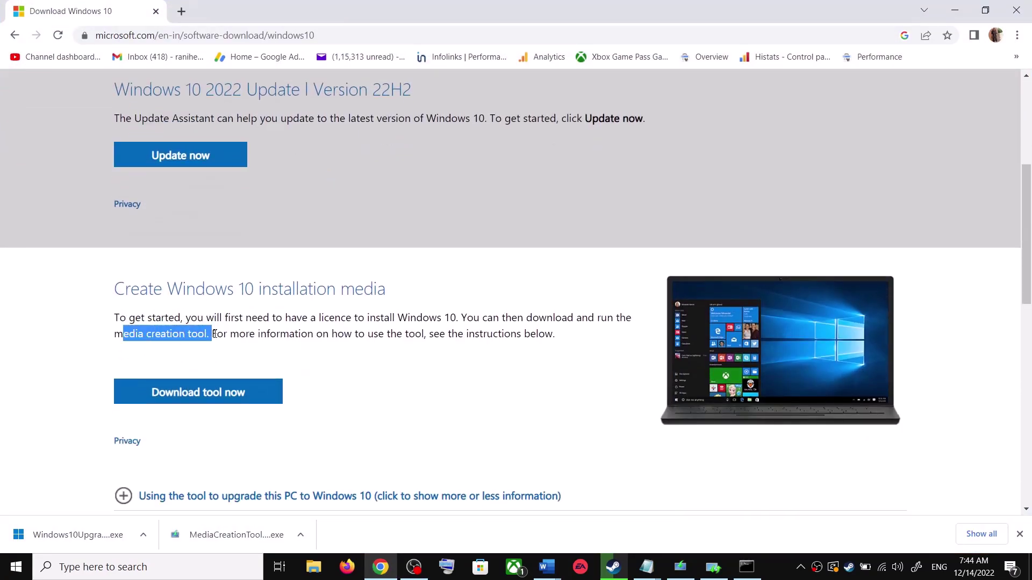
{"action": "left_click", "coordinate": [228, 401]}
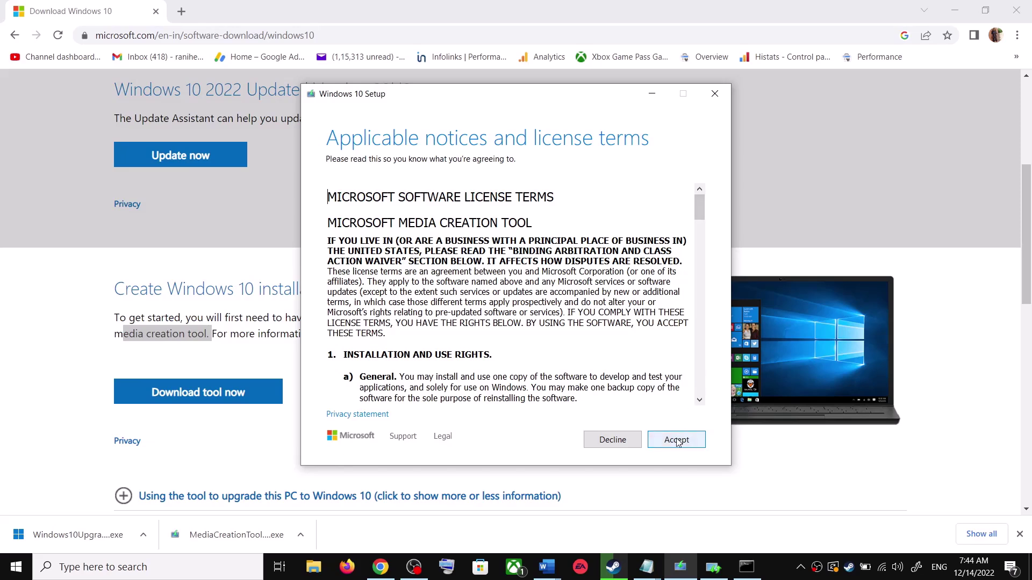
Accept the license terms, continue with Upgrade this PC now, and return to Word.
{"action": "left_click", "coordinate": [699, 440]}
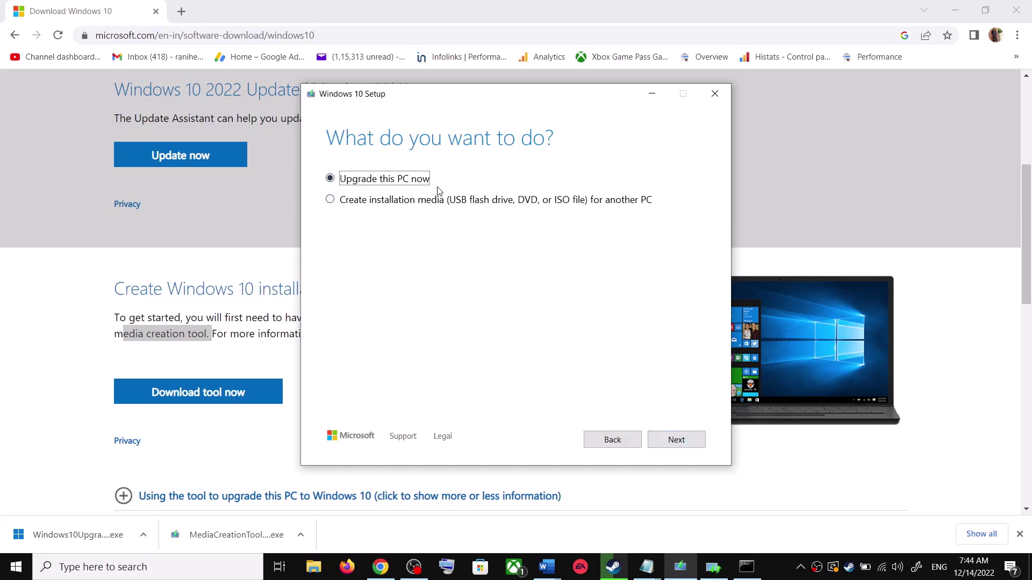
{"action": "left_click", "coordinate": [686, 442]}
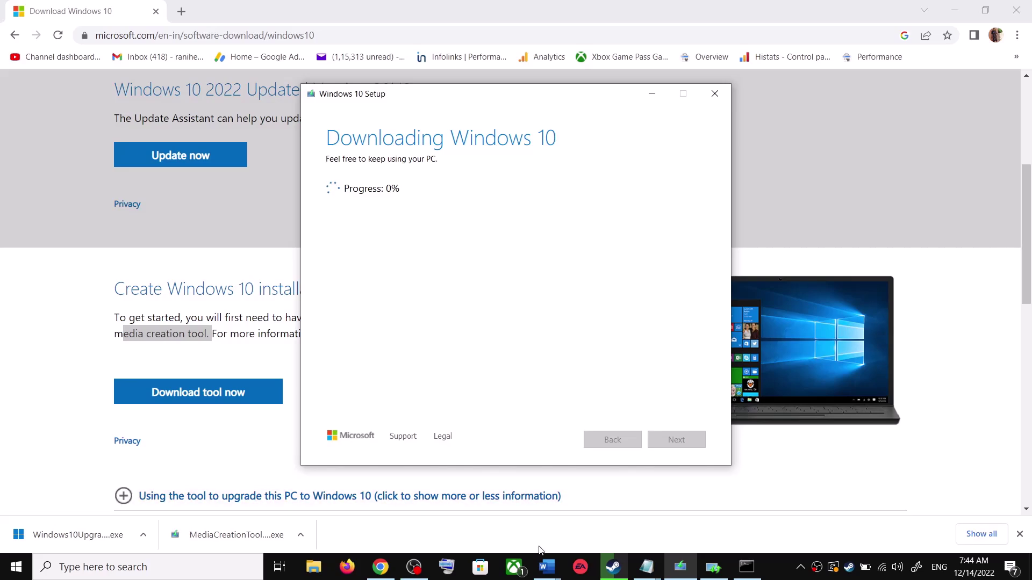
{"action": "left_click", "coordinate": [546, 565]}
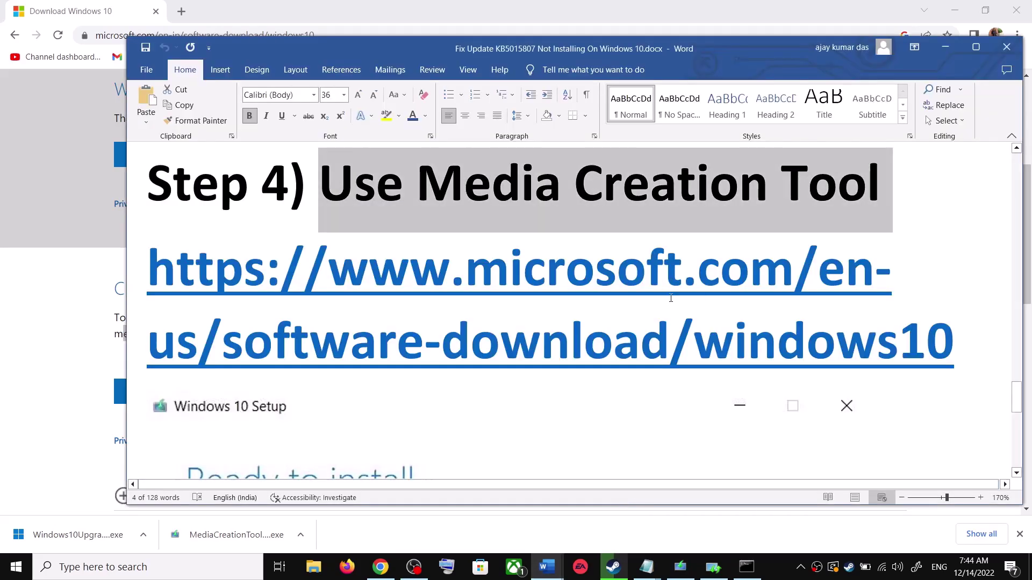
Maximize the Word window and scroll through the Setup screenshot.
{"action": "scroll", "coordinate": [670, 299], "scroll_direction": "down", "scroll_amount": 4}
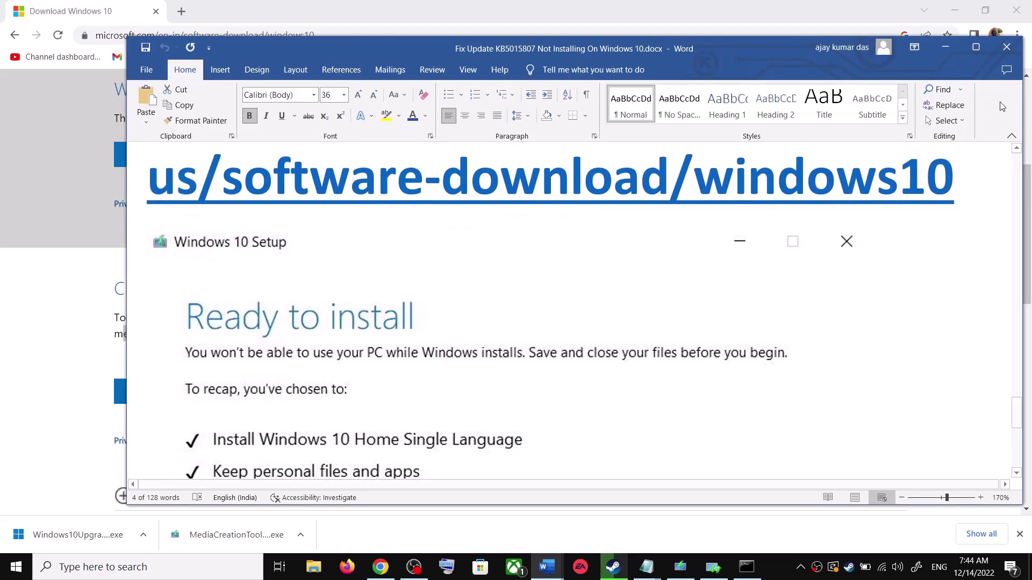
{"action": "left_click", "coordinate": [975, 47]}
{"action": "scroll", "coordinate": [232, 305], "scroll_direction": "down", "scroll_amount": 3}
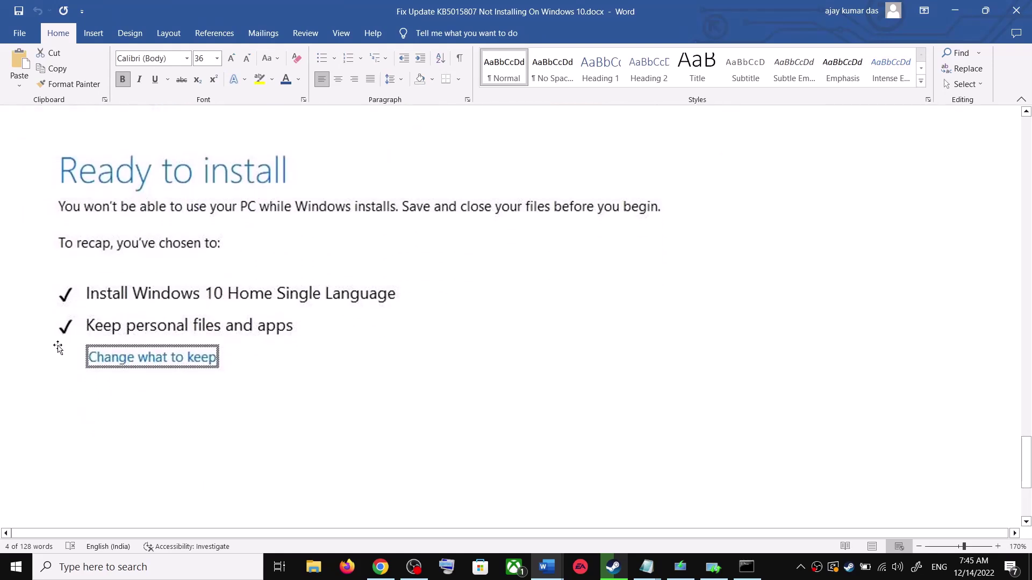
{"action": "scroll", "coordinate": [361, 326], "scroll_direction": "down", "scroll_amount": 5}
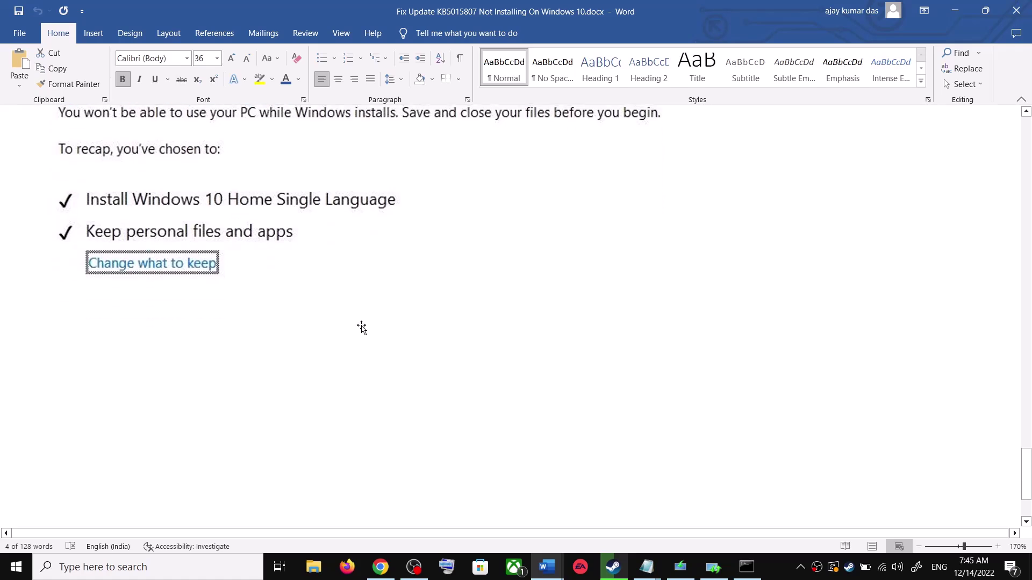
{"action": "scroll", "coordinate": [525, 374], "scroll_direction": "up", "scroll_amount": 6}
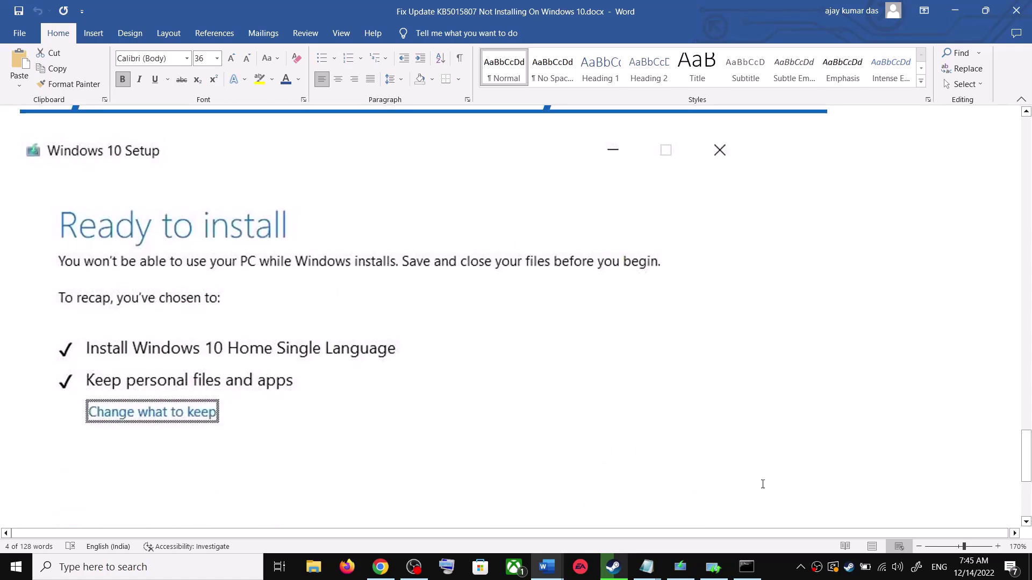
Switch to Document2 and delete the trailing asterisk after the KB5040525 title.
{"action": "left_click", "coordinate": [786, 569]}
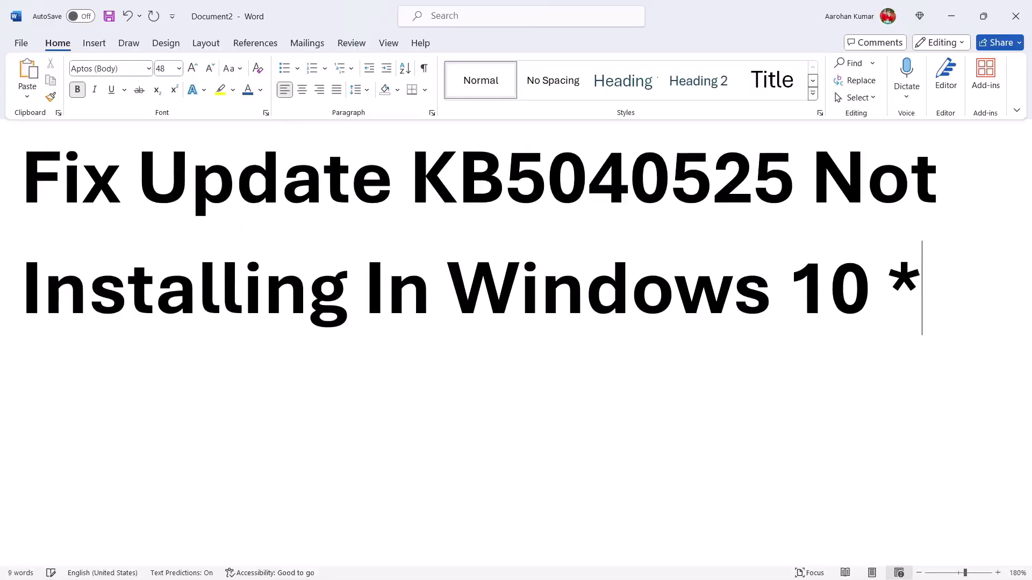
{"action": "key", "text": "BackSpace"}
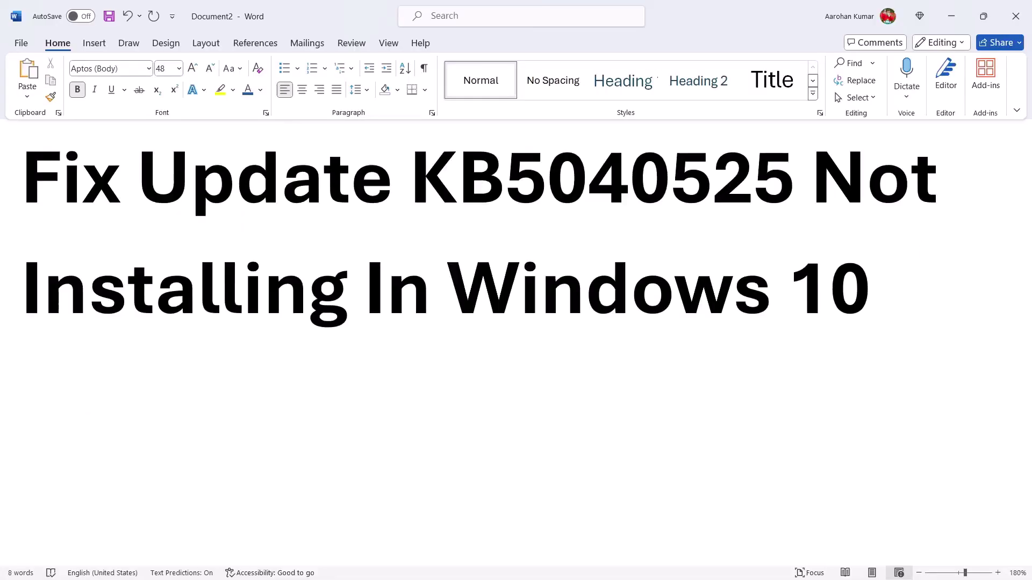
{"action": "double_click", "coordinate": [624, 168]}
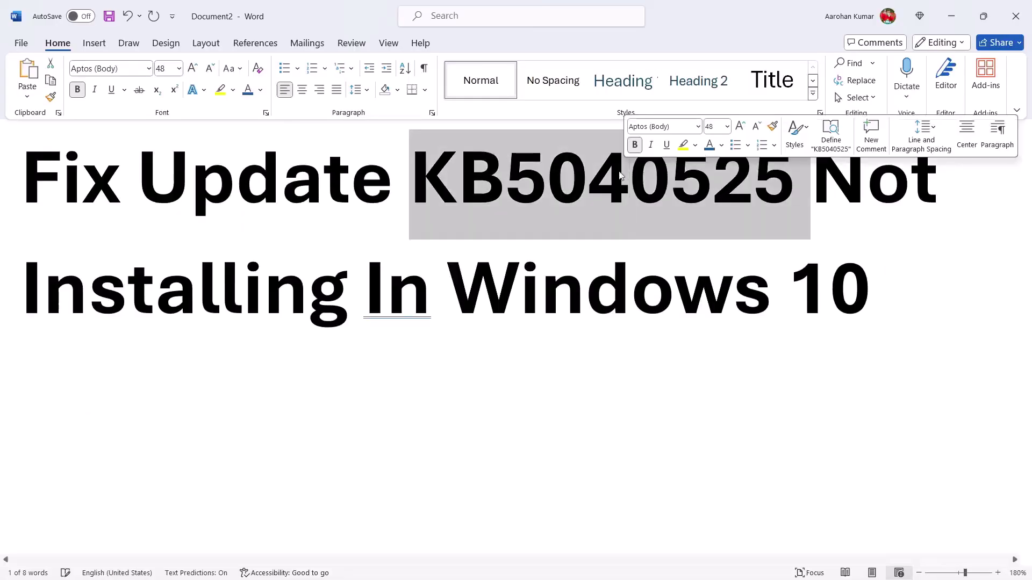
{"action": "left_click", "coordinate": [572, 203]}
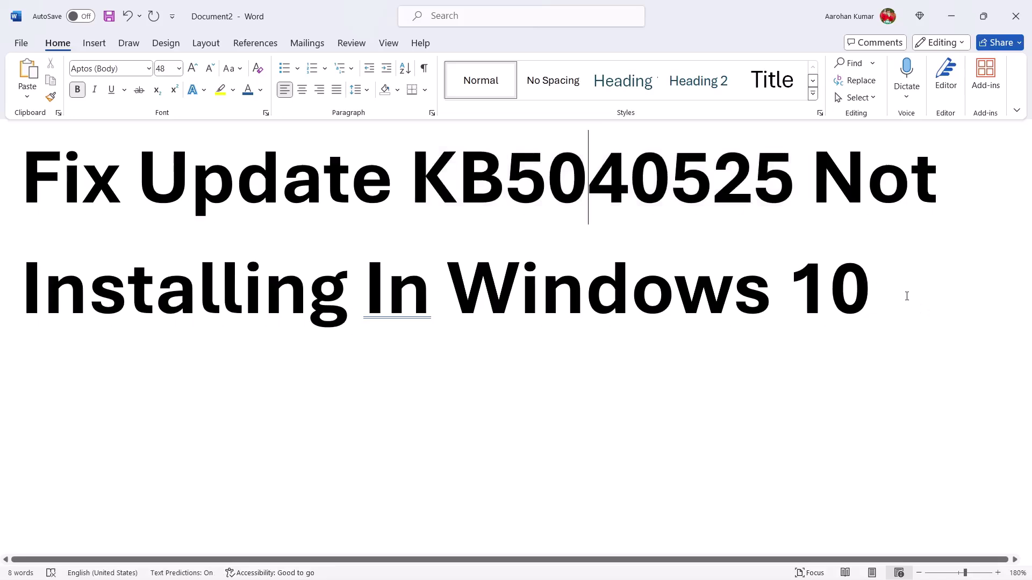